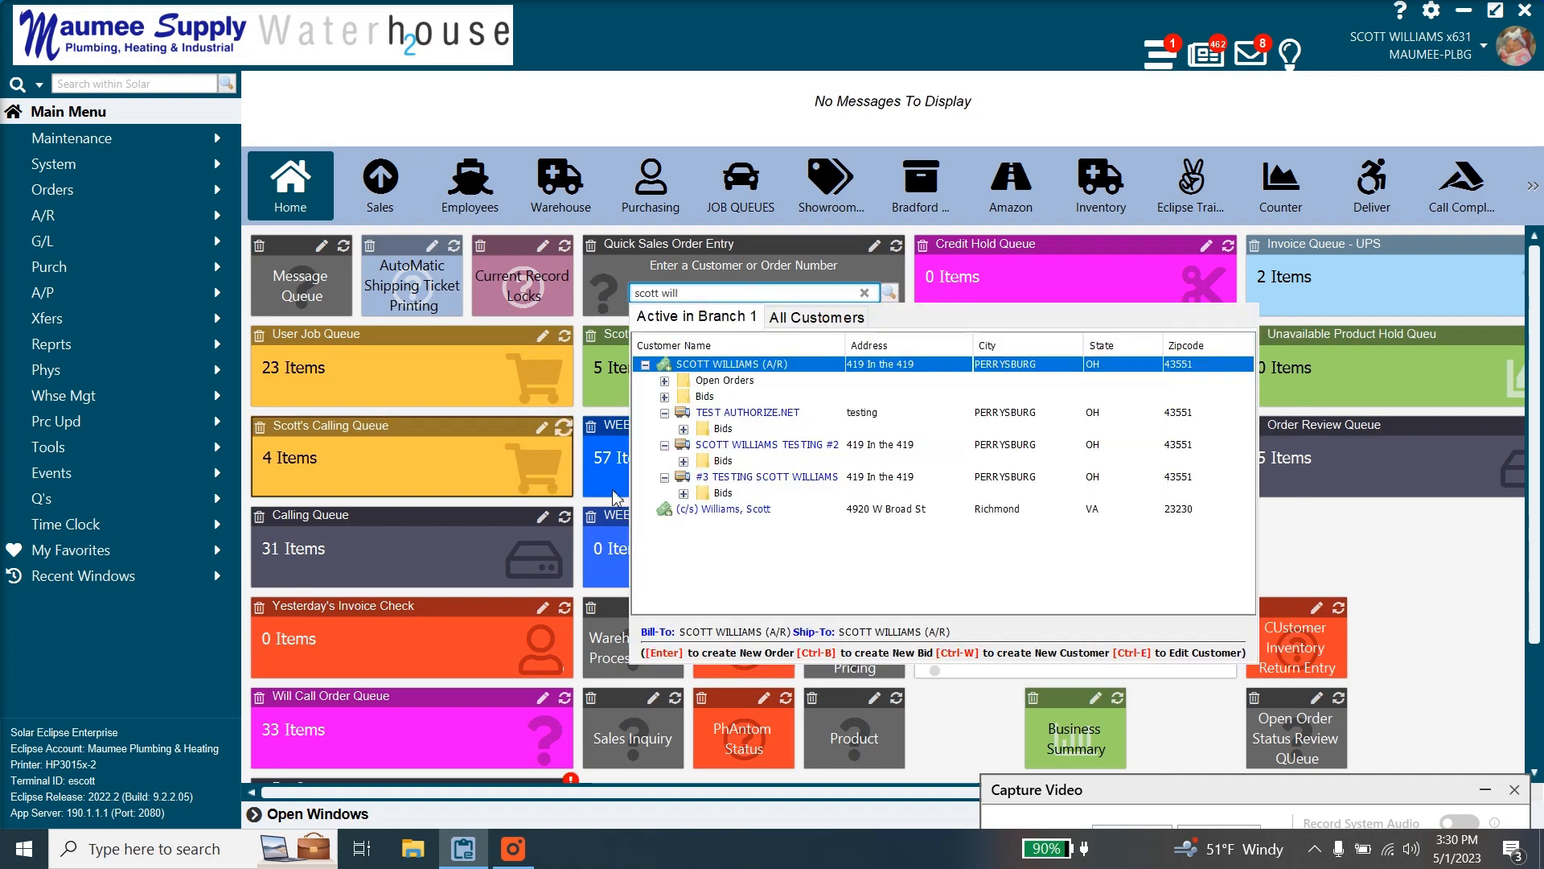
# Step: Create a new order for the highlighted customer and add 1 Kohler Highline toilet by looking up k3979
pyautogui.press('Return')
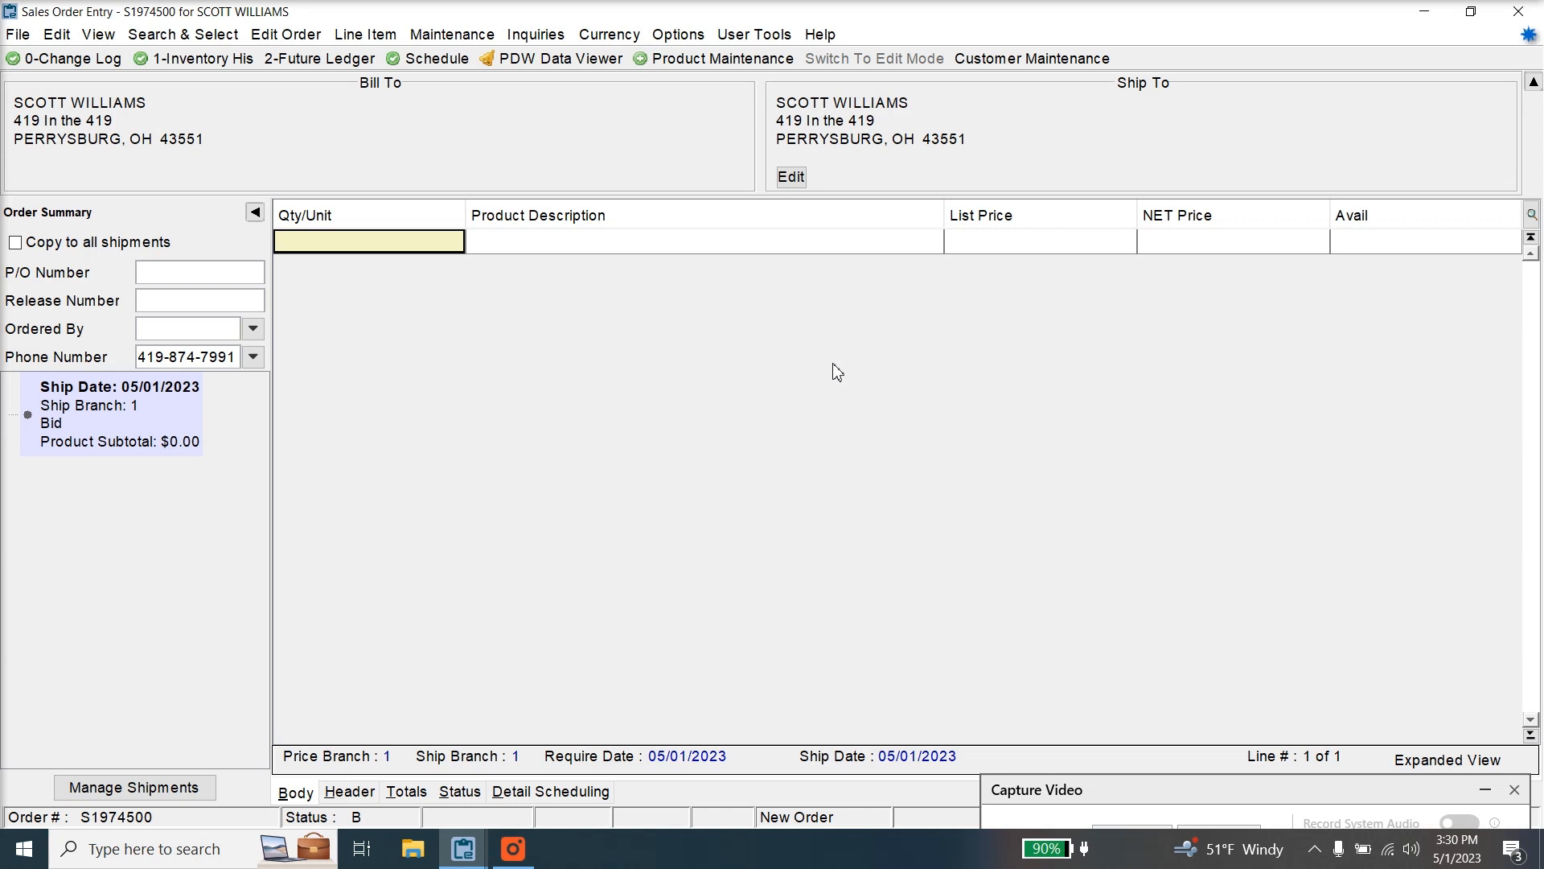
pyautogui.write('k3')
pyautogui.press('BackSpace')
pyautogui.press('BackSpace')
pyautogui.write('1')
pyautogui.press('Return')
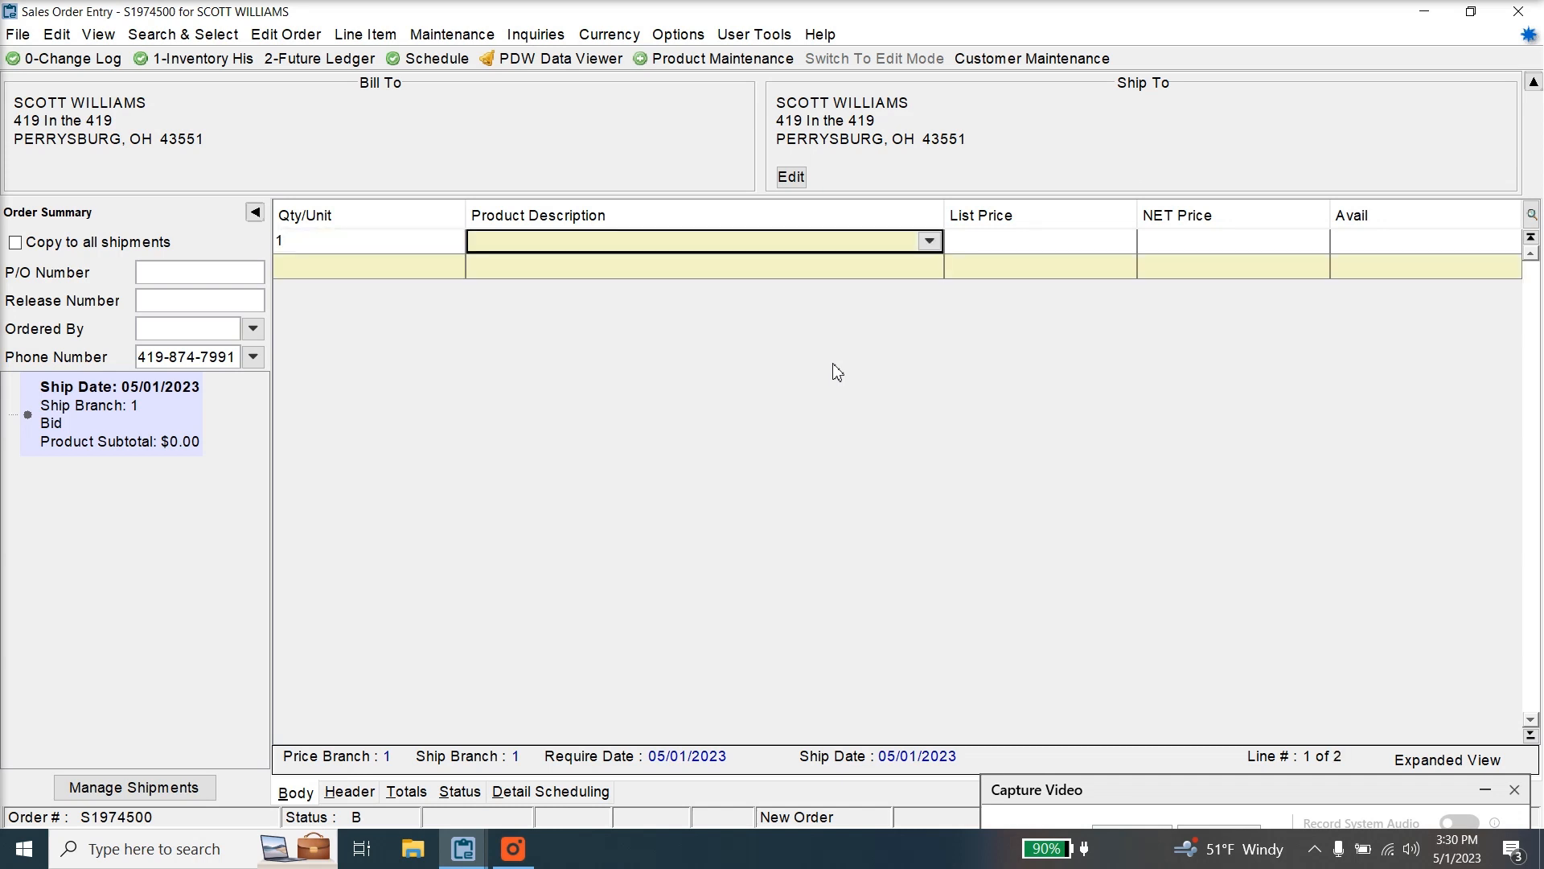
pyautogui.write('k3')
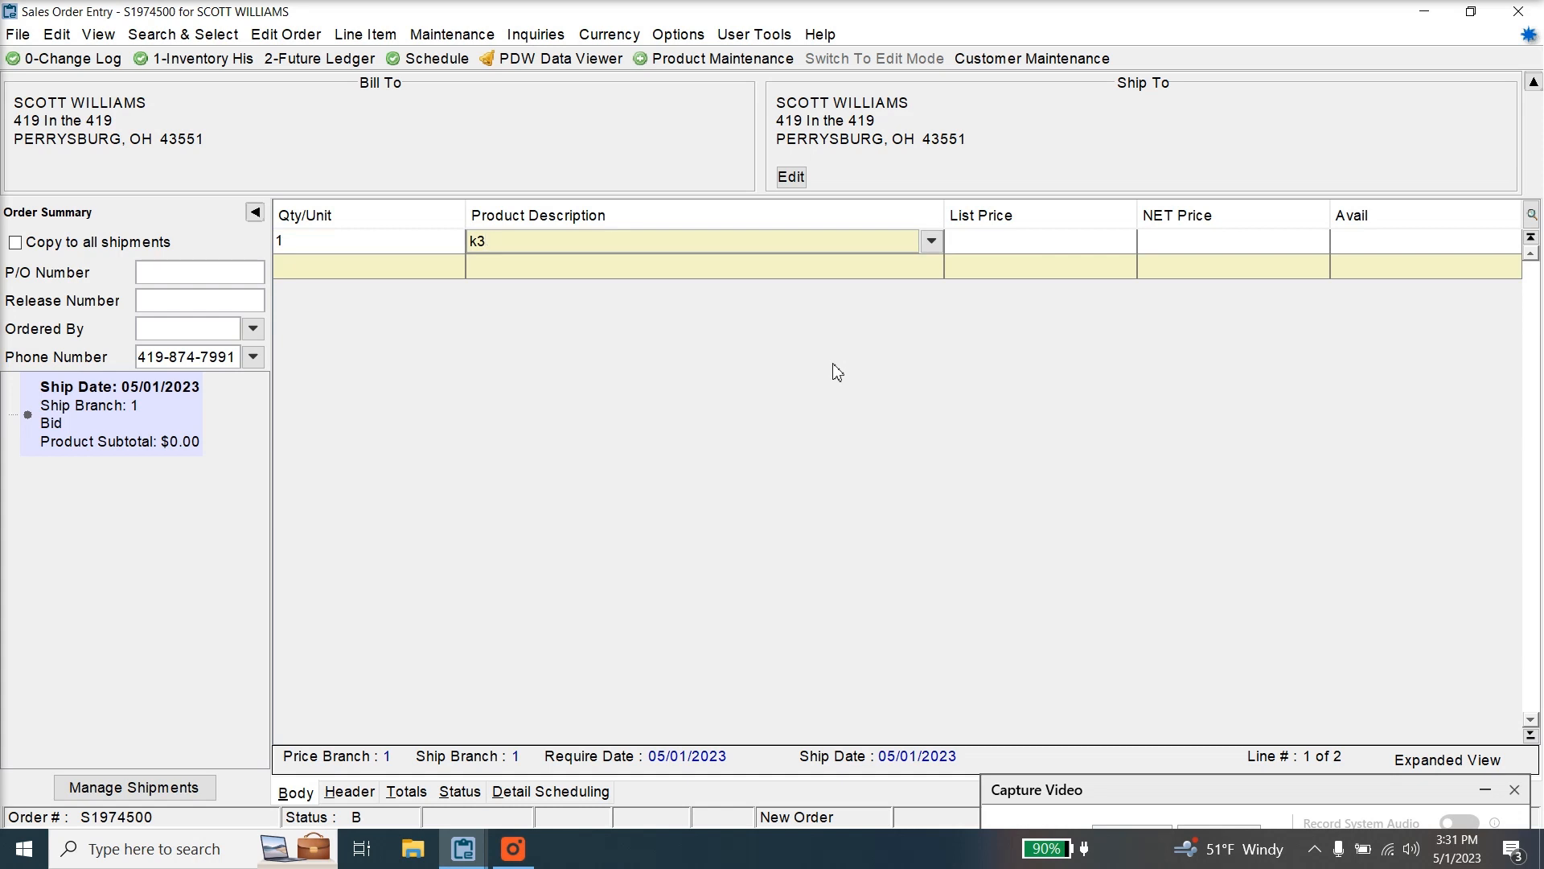
pyautogui.write('979')
pyautogui.press('Return')
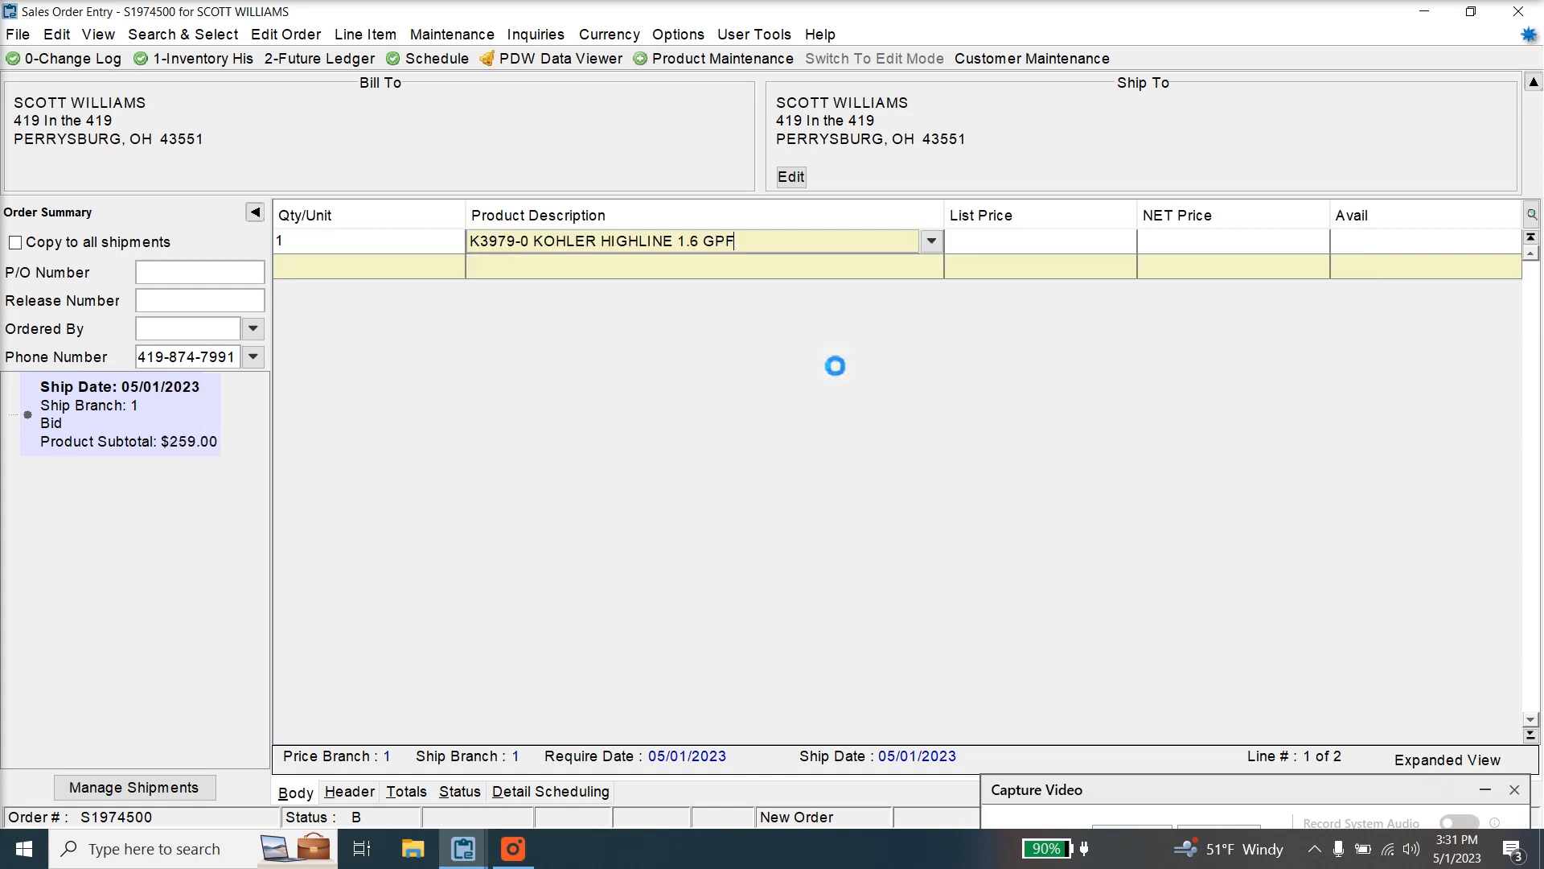
pyautogui.press('Return')
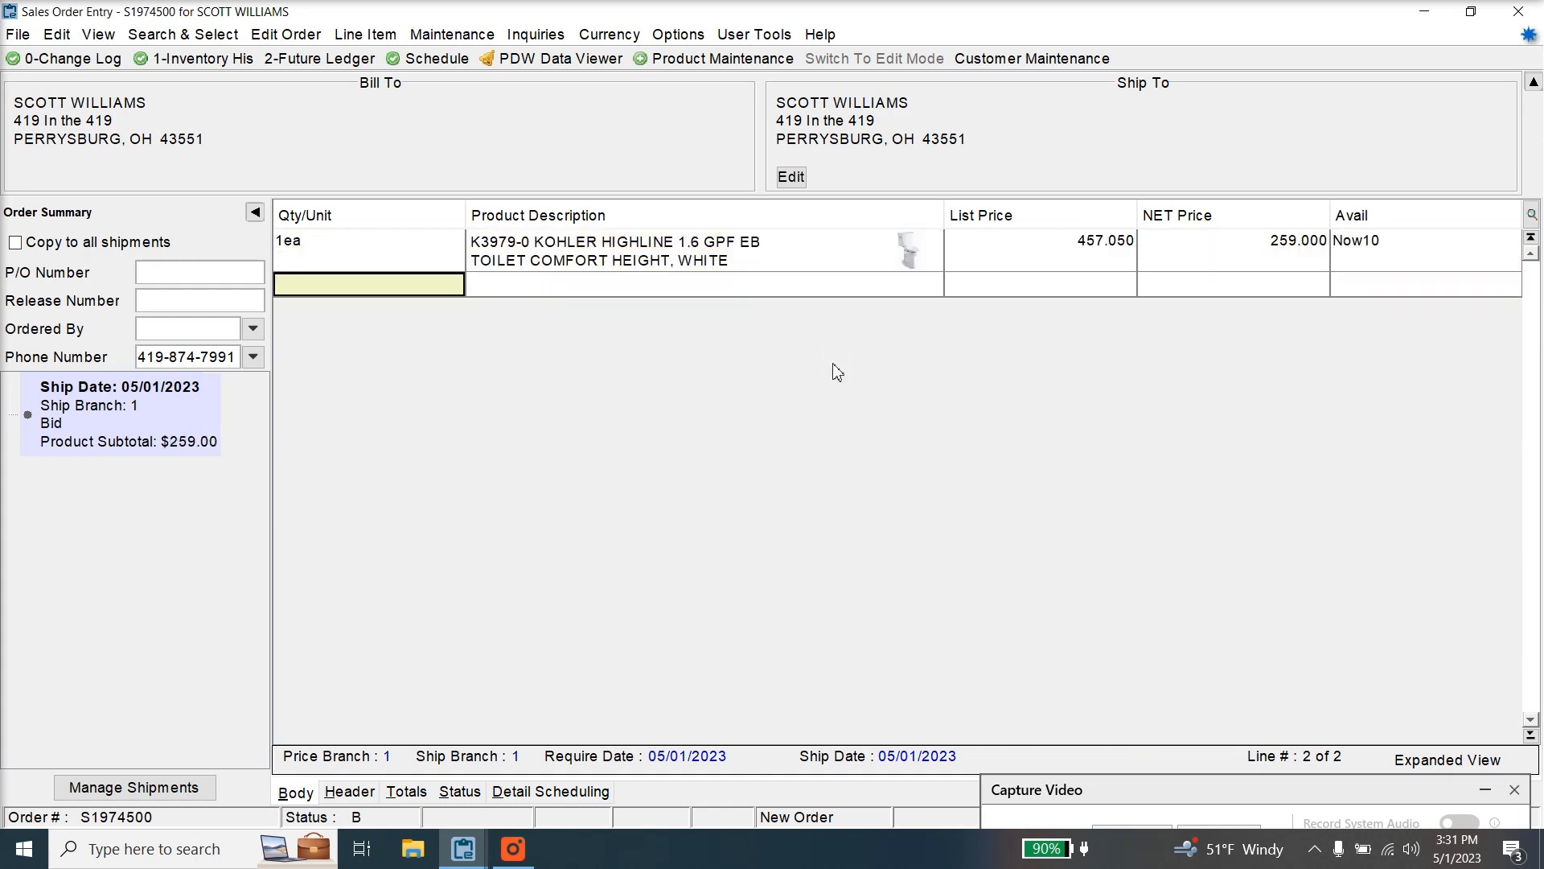
# Step: Set the quantity of the K3979-0 Kohler Highline toilet line to 2
pyautogui.press('Up')
pyautogui.write('2')
pyautogui.press('Return')
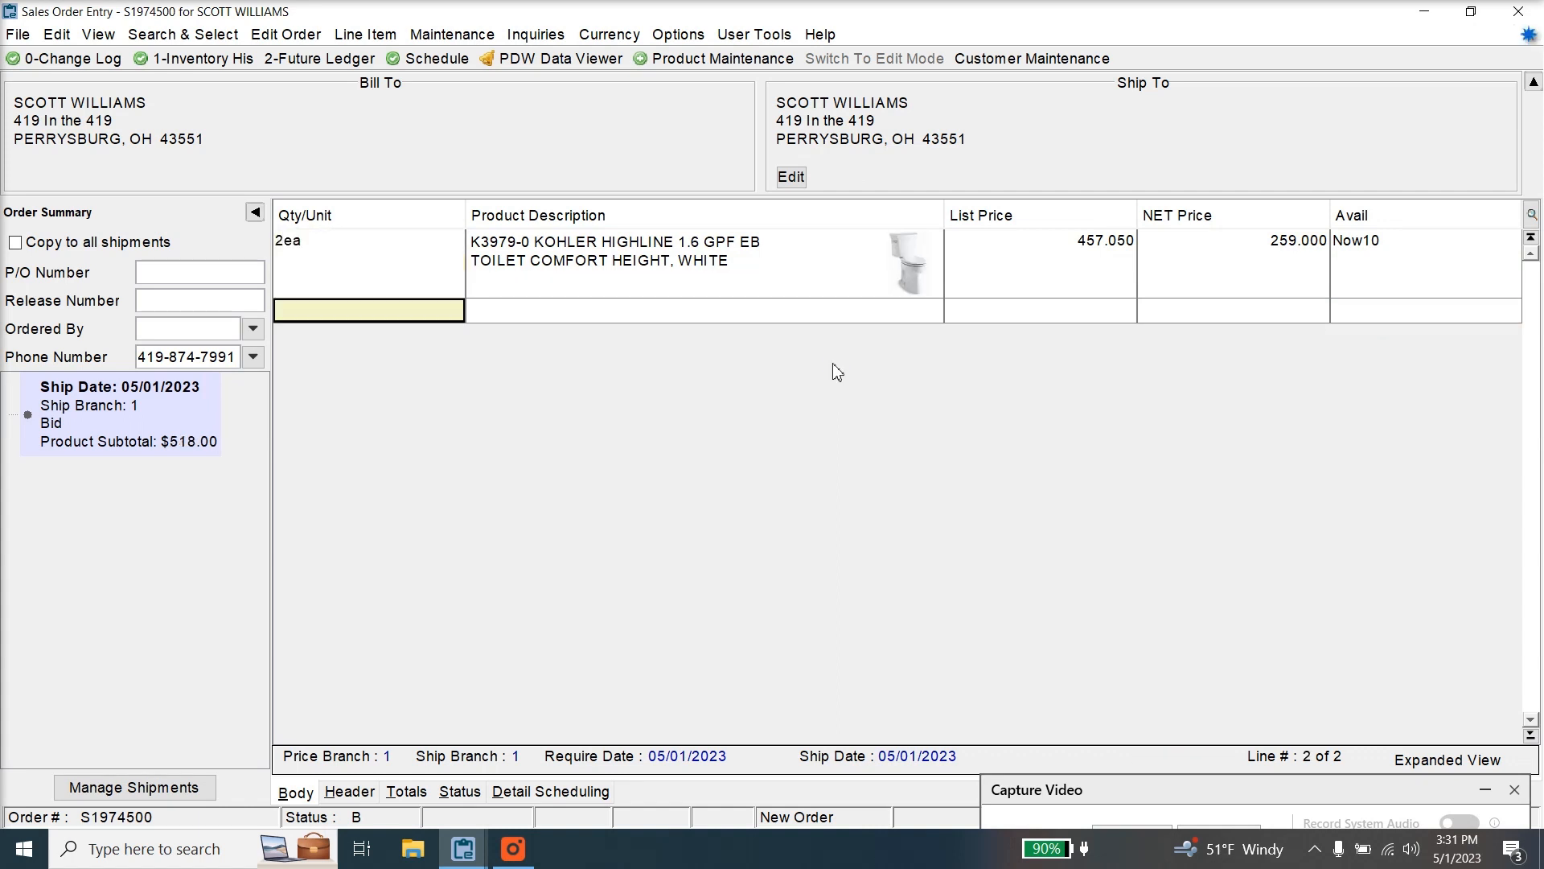
# Step: Look up "church slow" and add 2 of the 1200E4-000 elongated slow close white toilet seats to the order
pyautogui.write('2')
pyautogui.press('Return')
pyautogui.write('church slow')
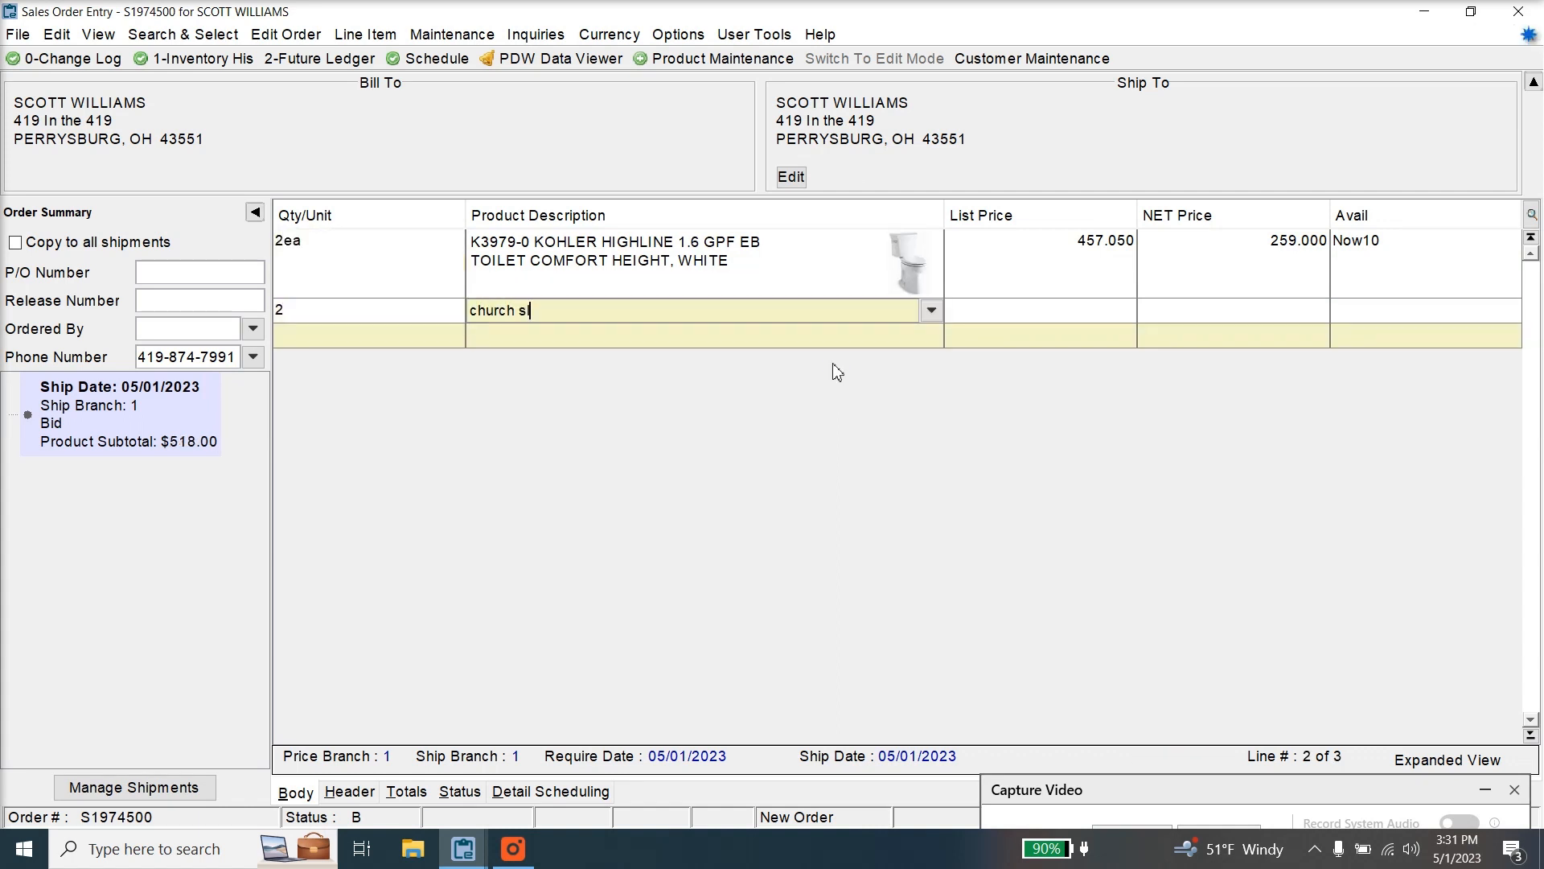
pyautogui.press('Return')
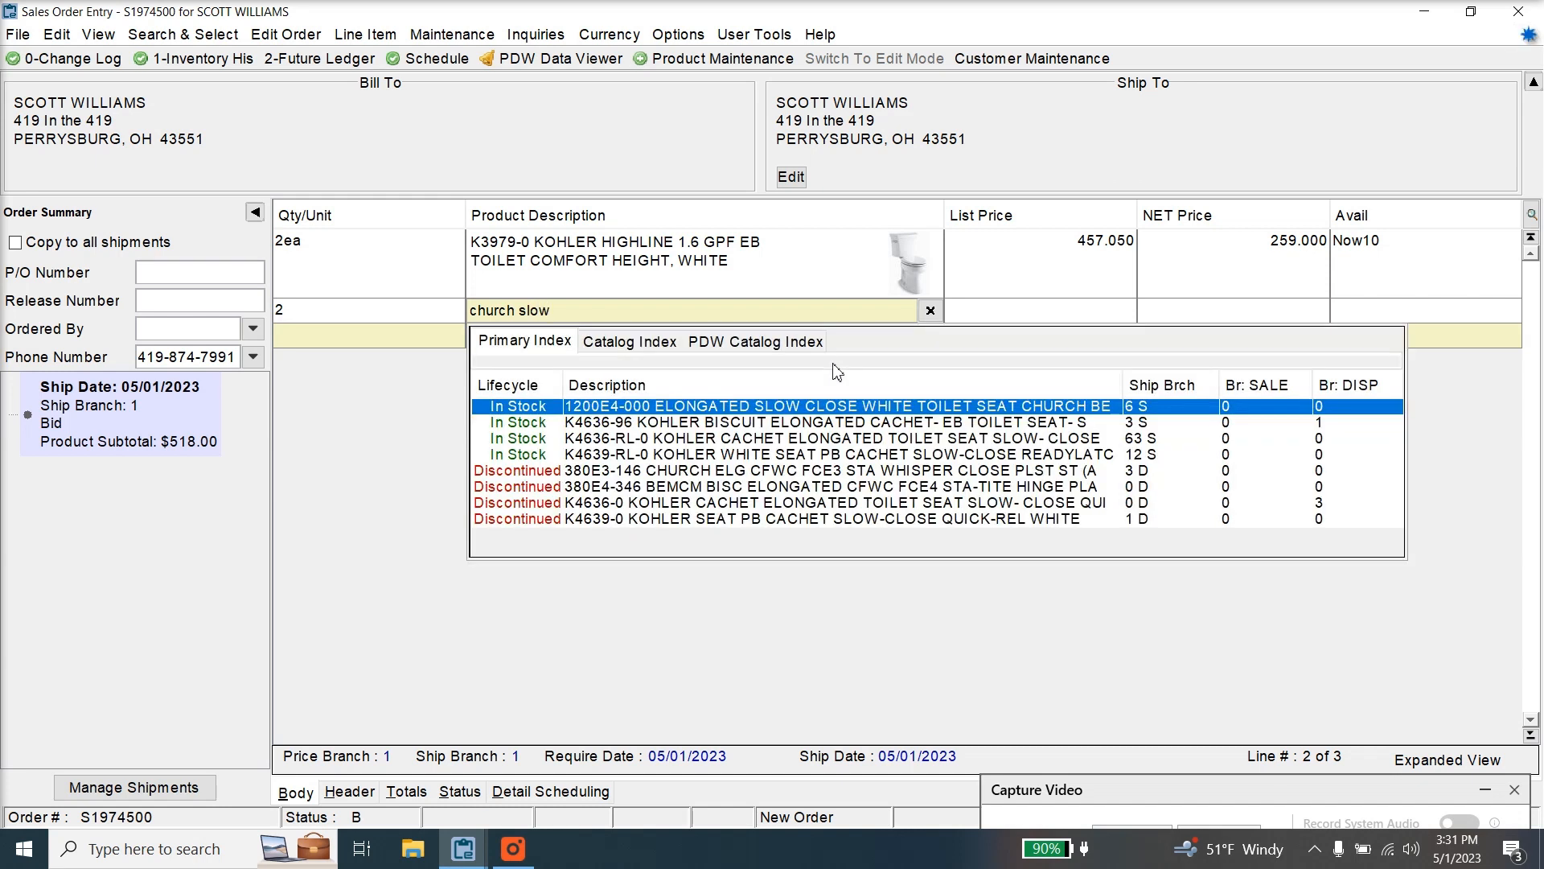
pyautogui.press('Return')
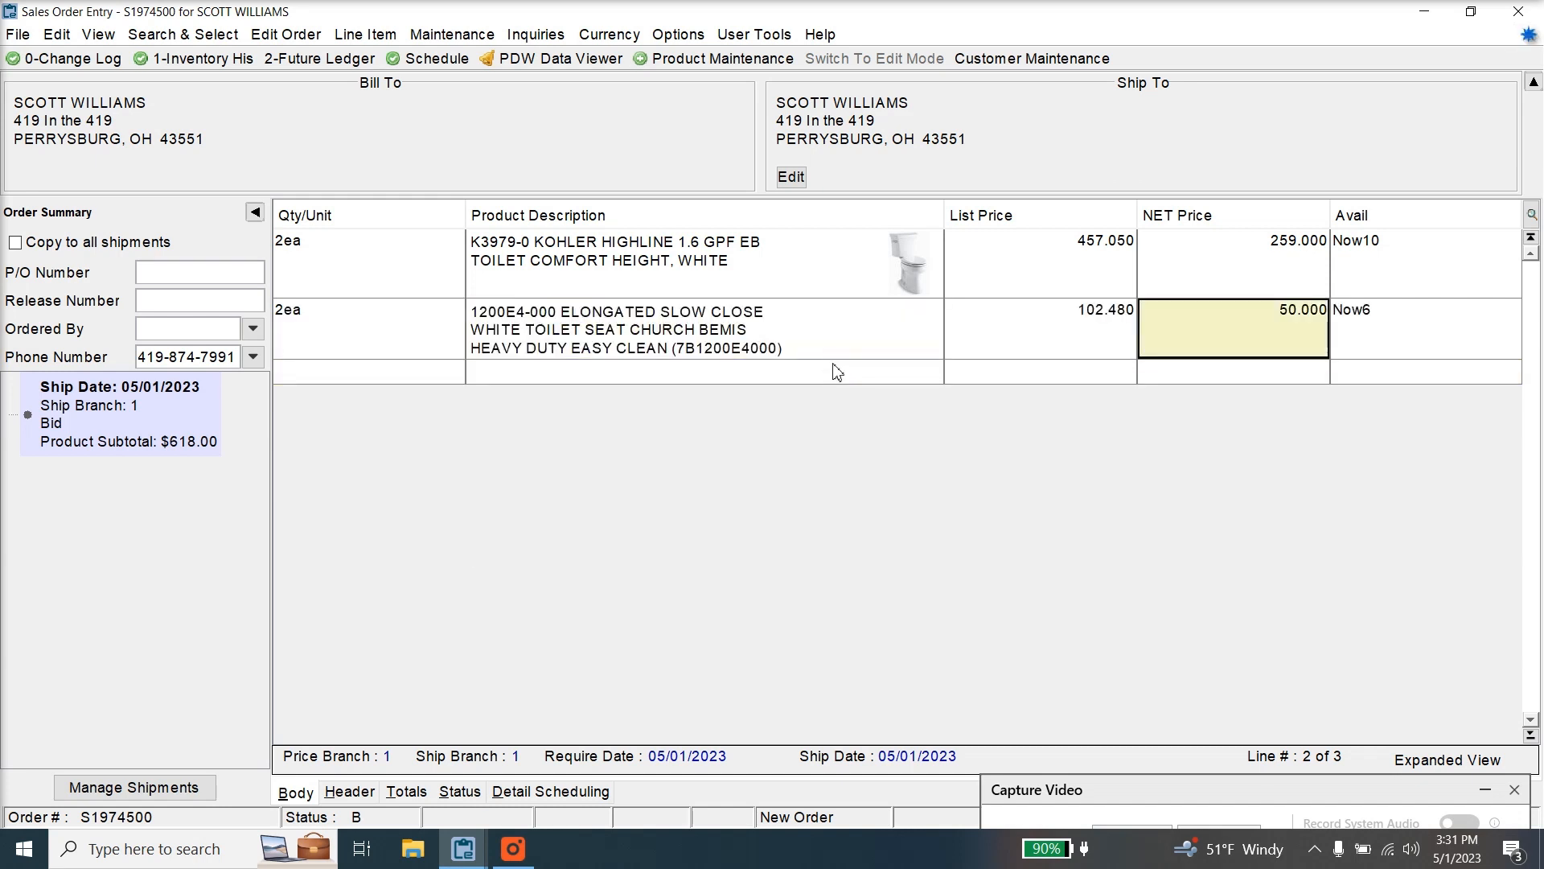
pyautogui.press('Return')
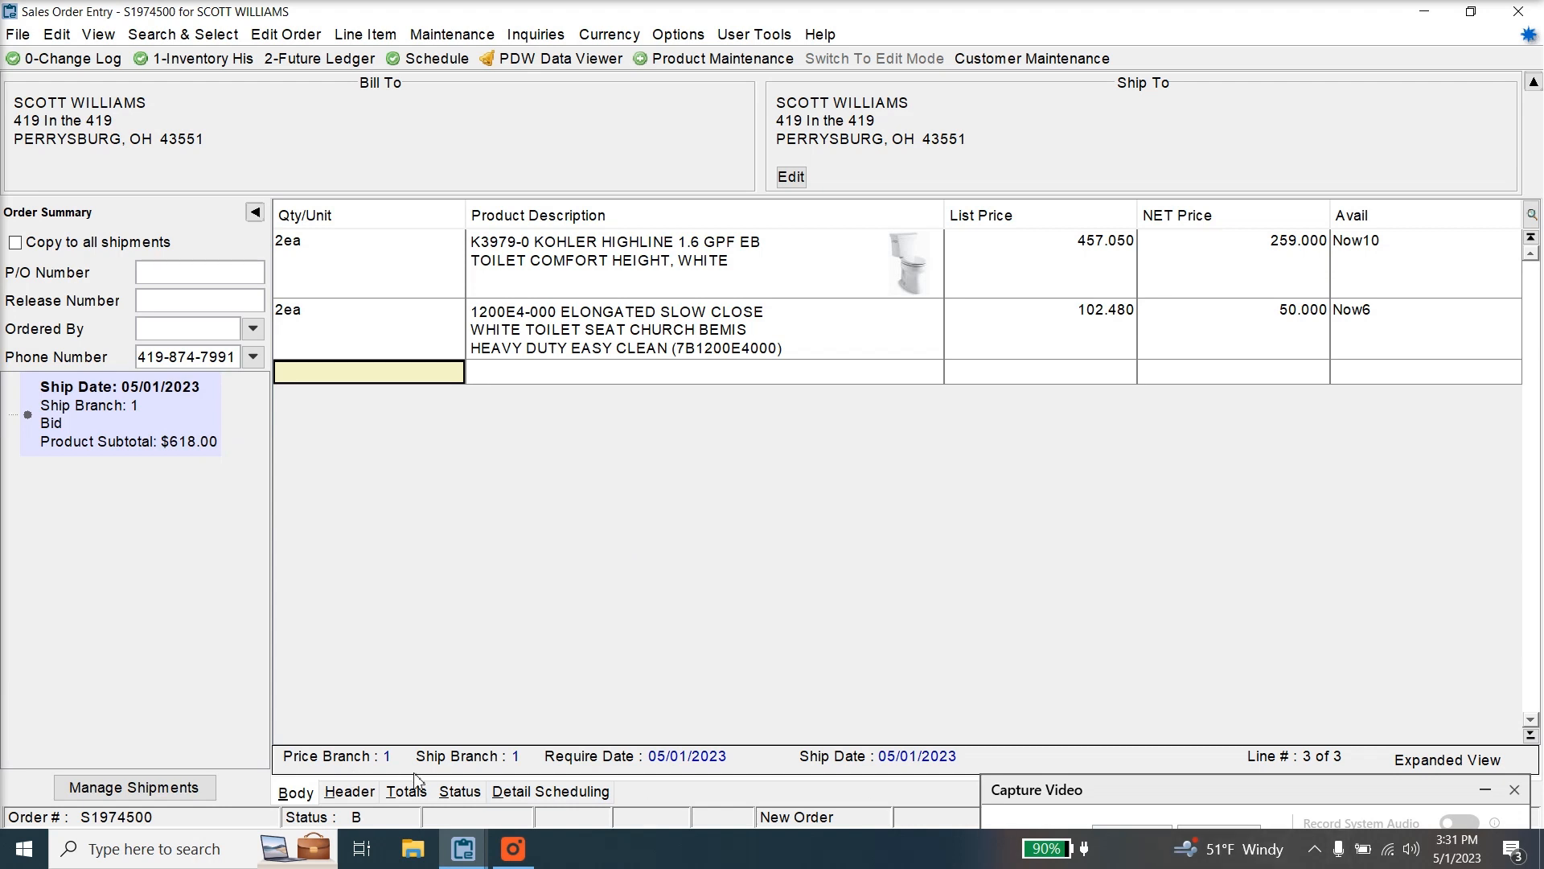
# Step: Set the order status to C (Call When Complete) and return to the order's line items
pyautogui.click(459, 791)
pyautogui.write('C')
pyautogui.press('Return')
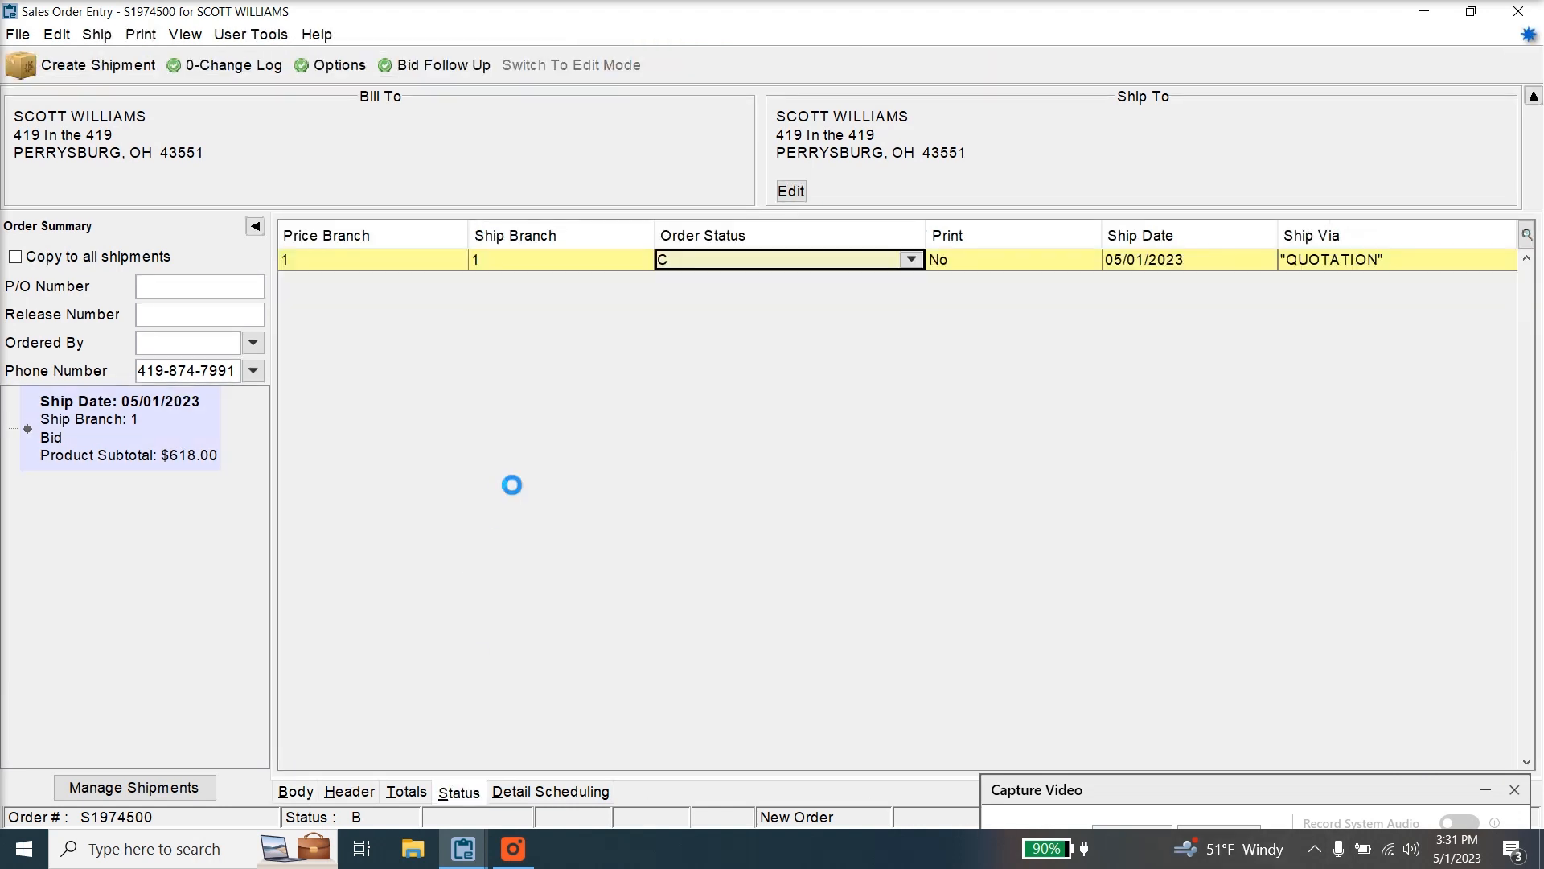
pyautogui.click(296, 792)
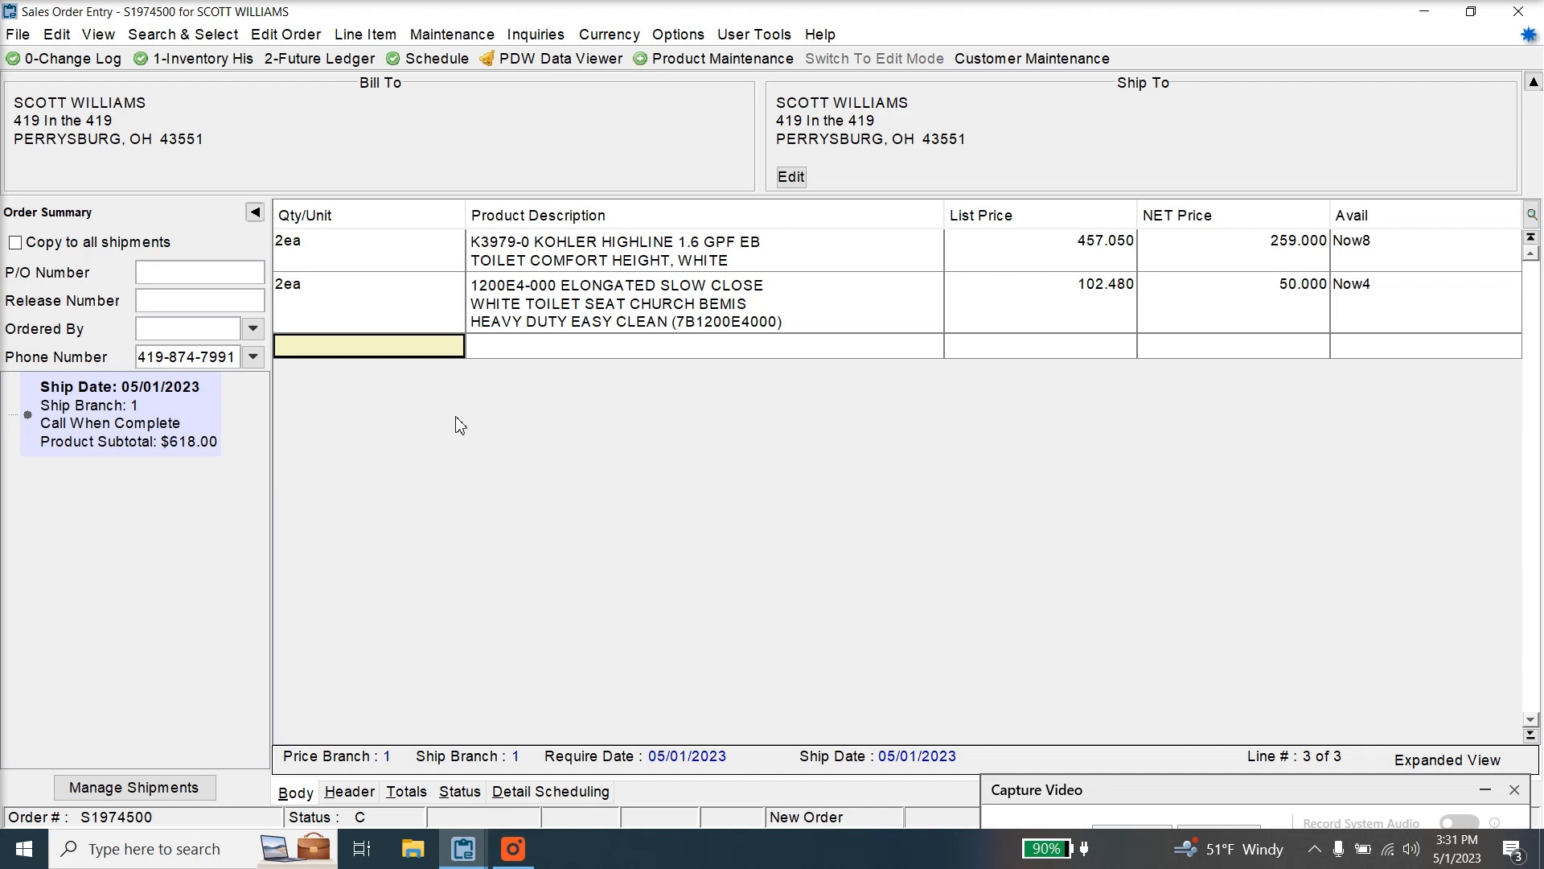
# Step: Add a line with quantity 1 for the coupon C:30NSBW below the toilet seat
pyautogui.write('1')
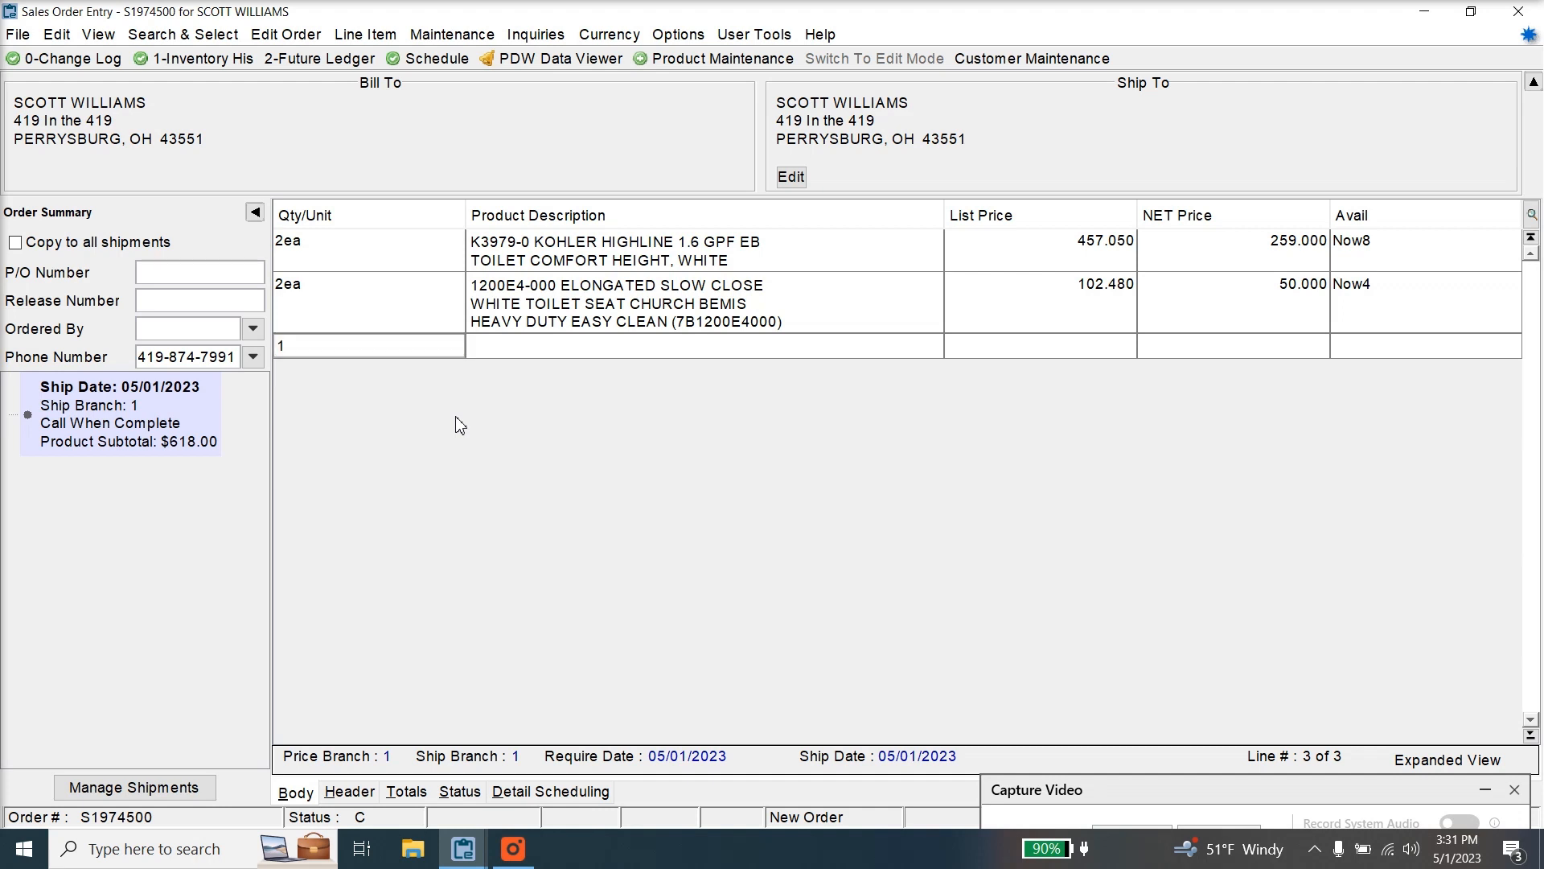
pyautogui.press('Tab')
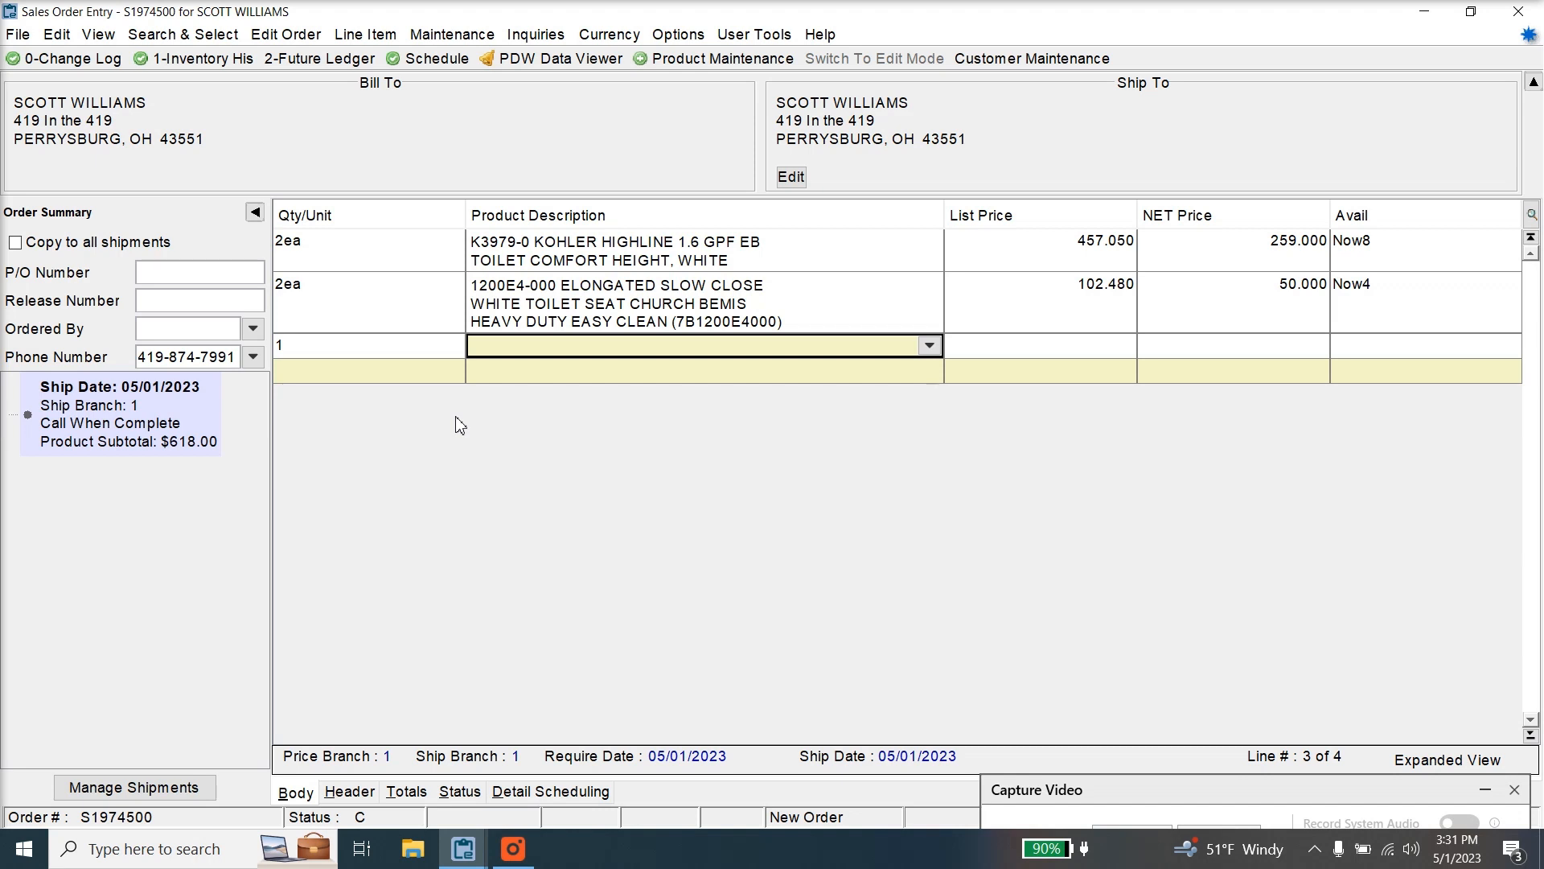
pyautogui.write('C')
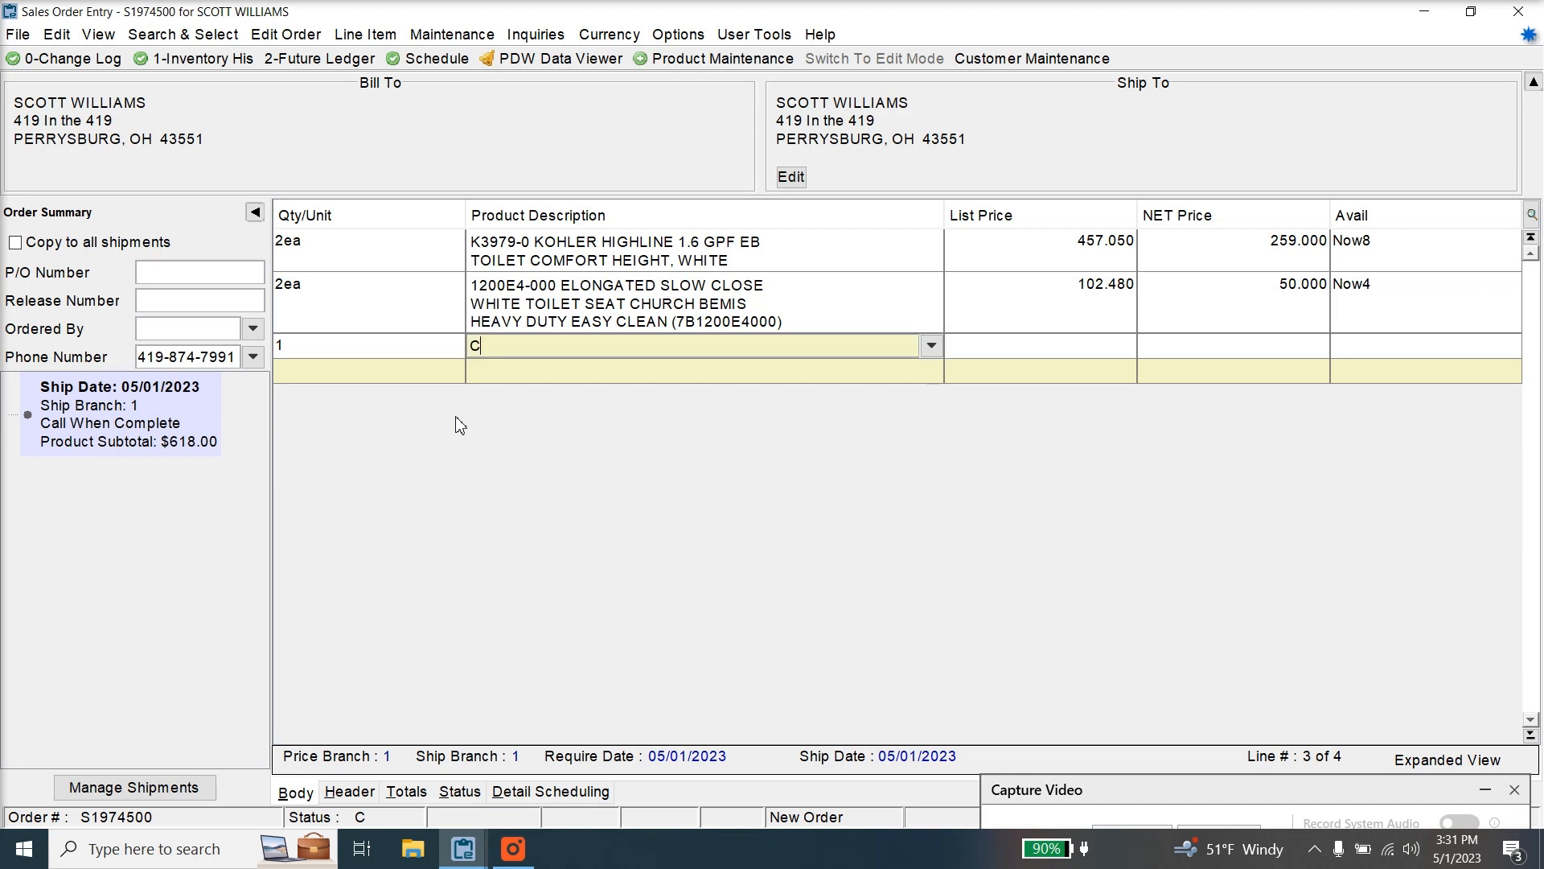
pyautogui.write(':')
pyautogui.write('30NSBW')
pyautogui.press('Return')
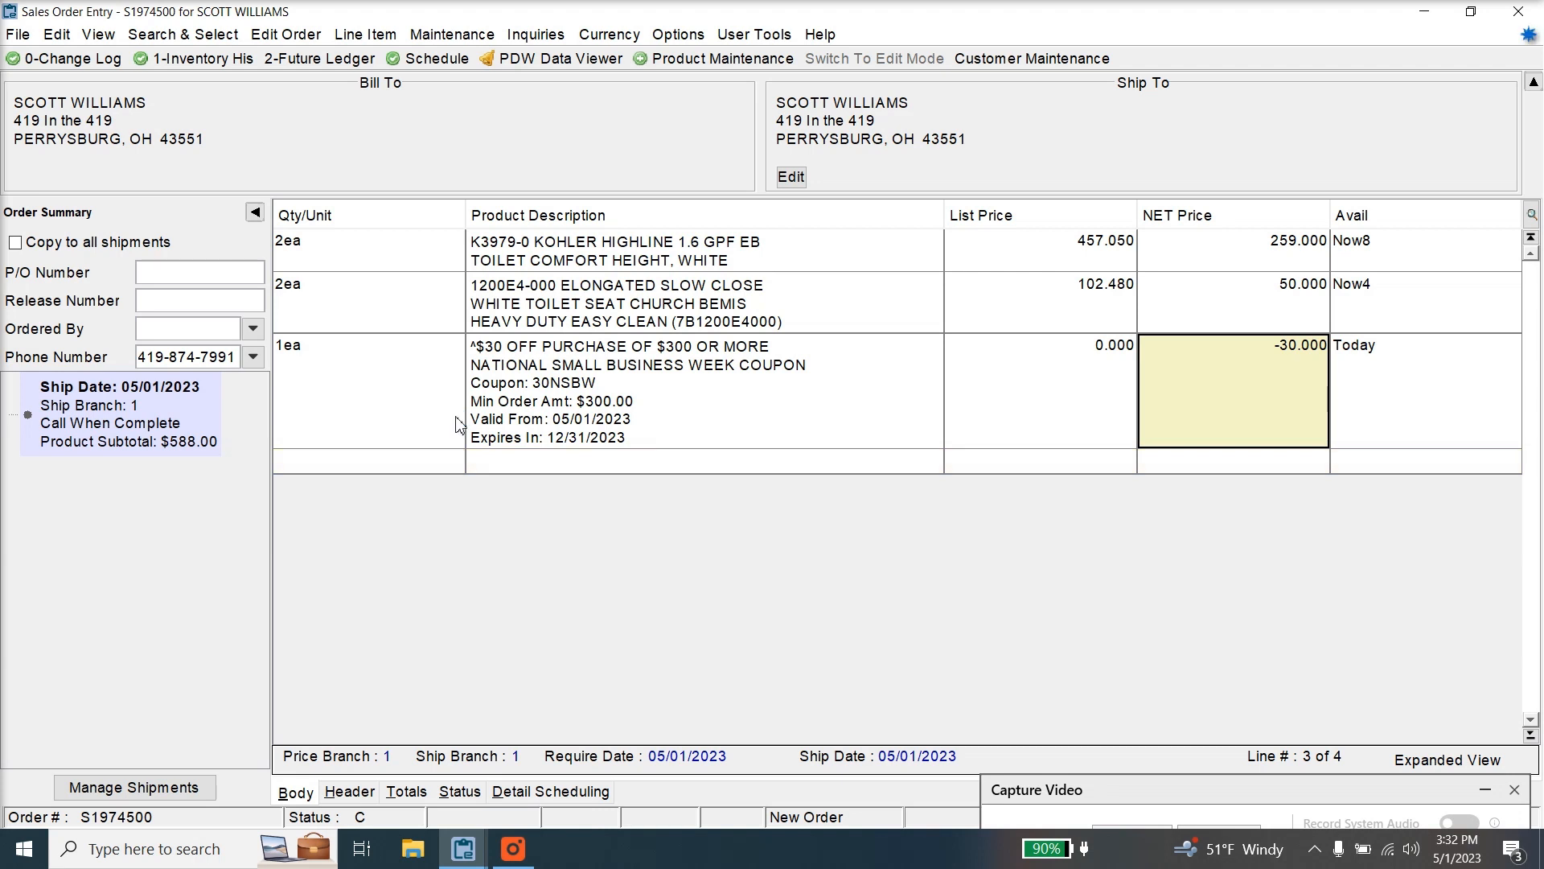
pyautogui.click(1297, 360)
pyautogui.click(1269, 354)
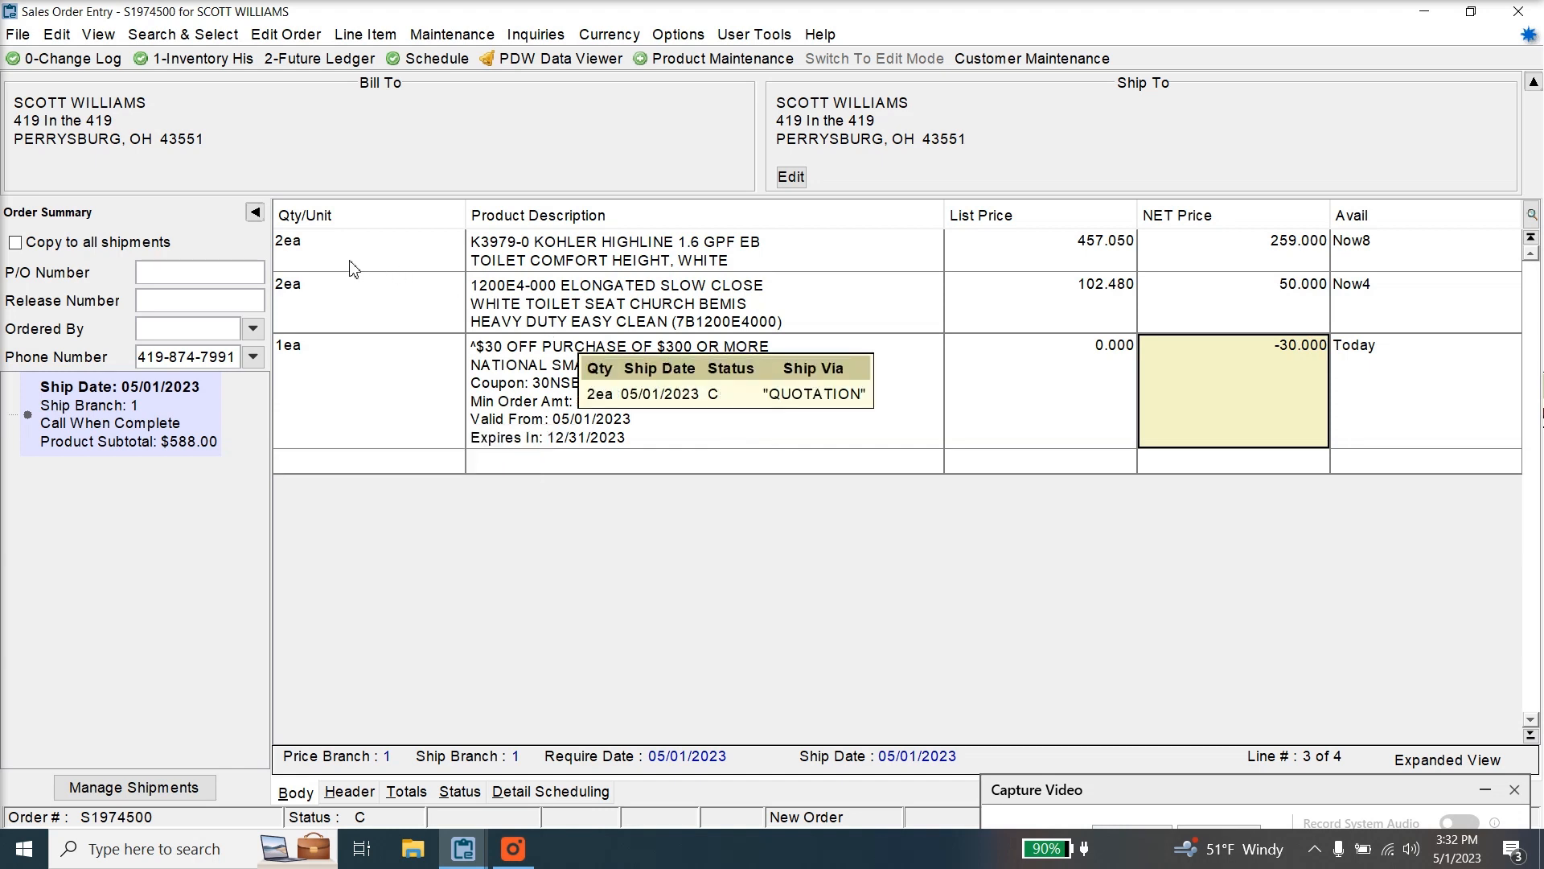
# Step: Delete the 30NSBW coupon line from the order
pyautogui.click(364, 350)
pyautogui.moveTo(378, 312)
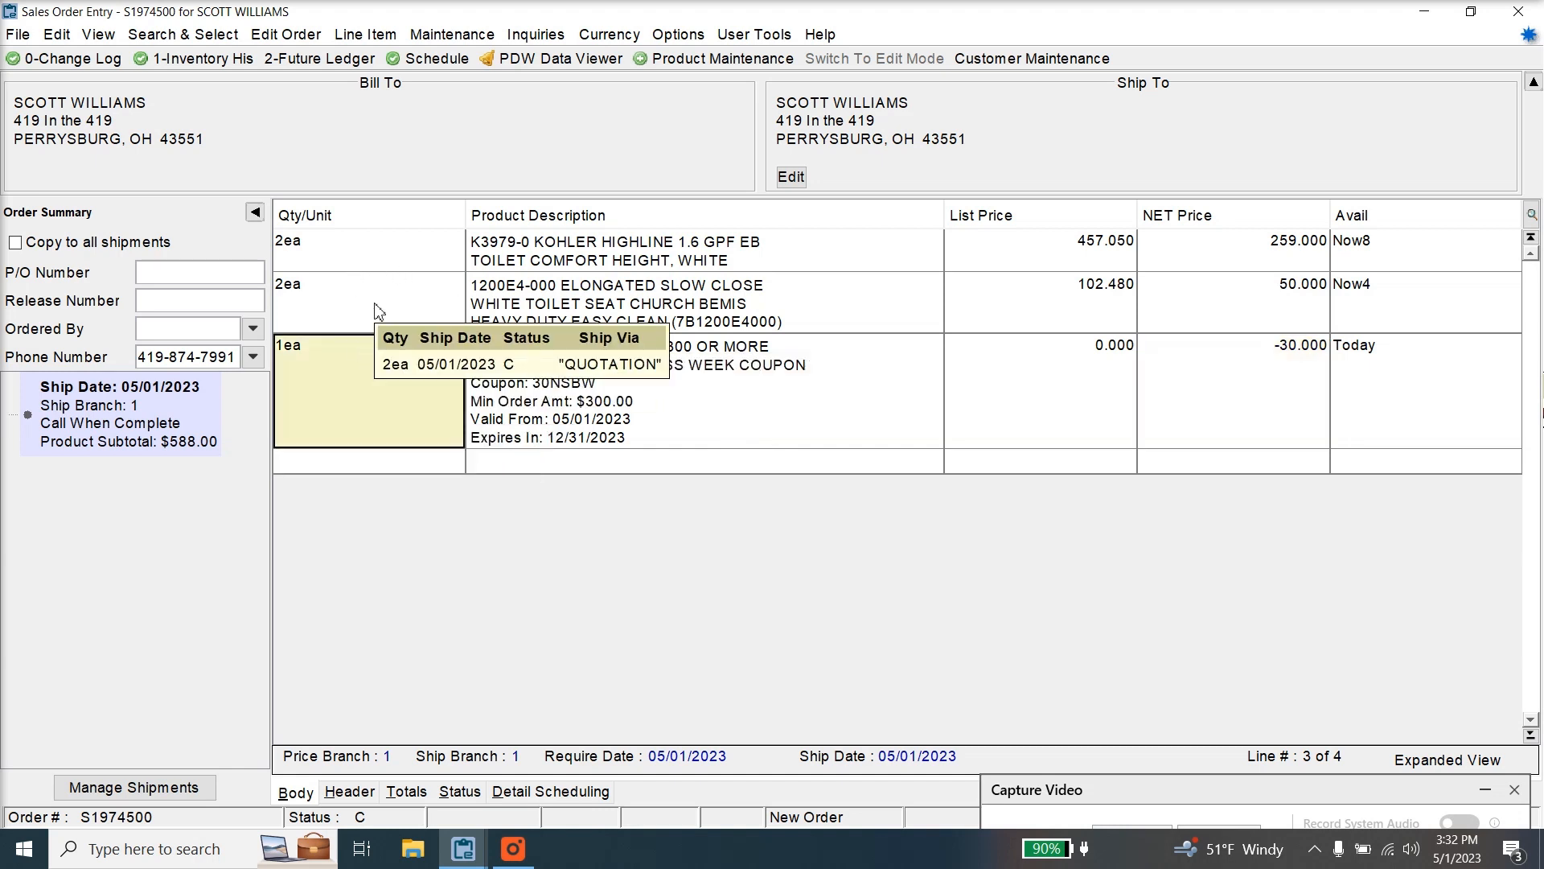
pyautogui.press('Delete')
# Step: Set the quantities of both the K3979-0 toilet and the 1200E4-000 toilet seat to 1
pyautogui.click(412, 272)
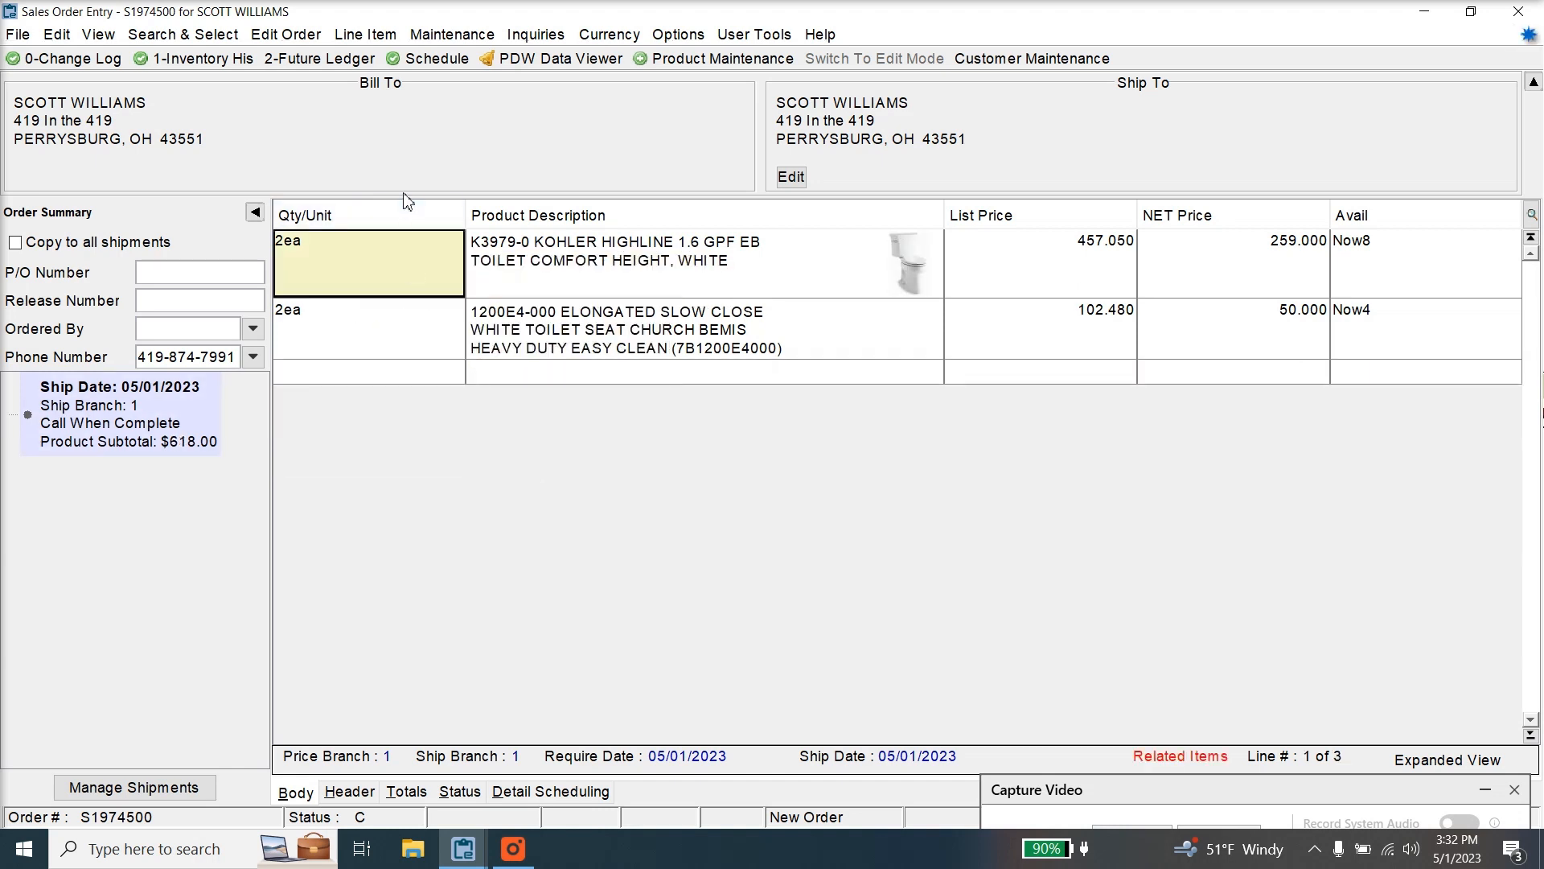
pyautogui.write('1')
pyautogui.press('Return')
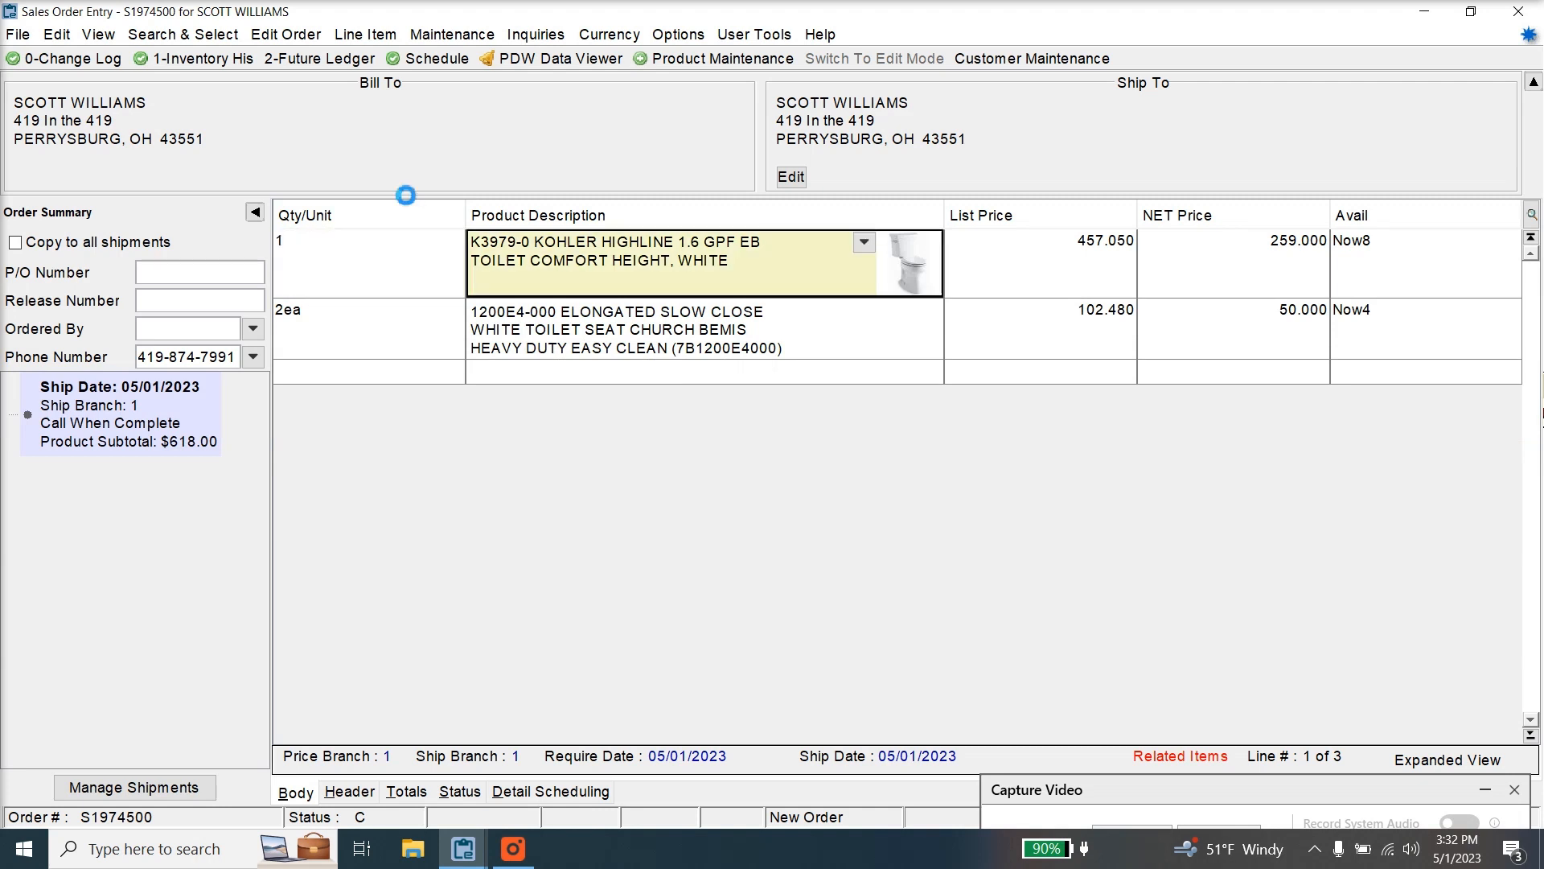
pyautogui.press('Down')
pyautogui.press('Left')
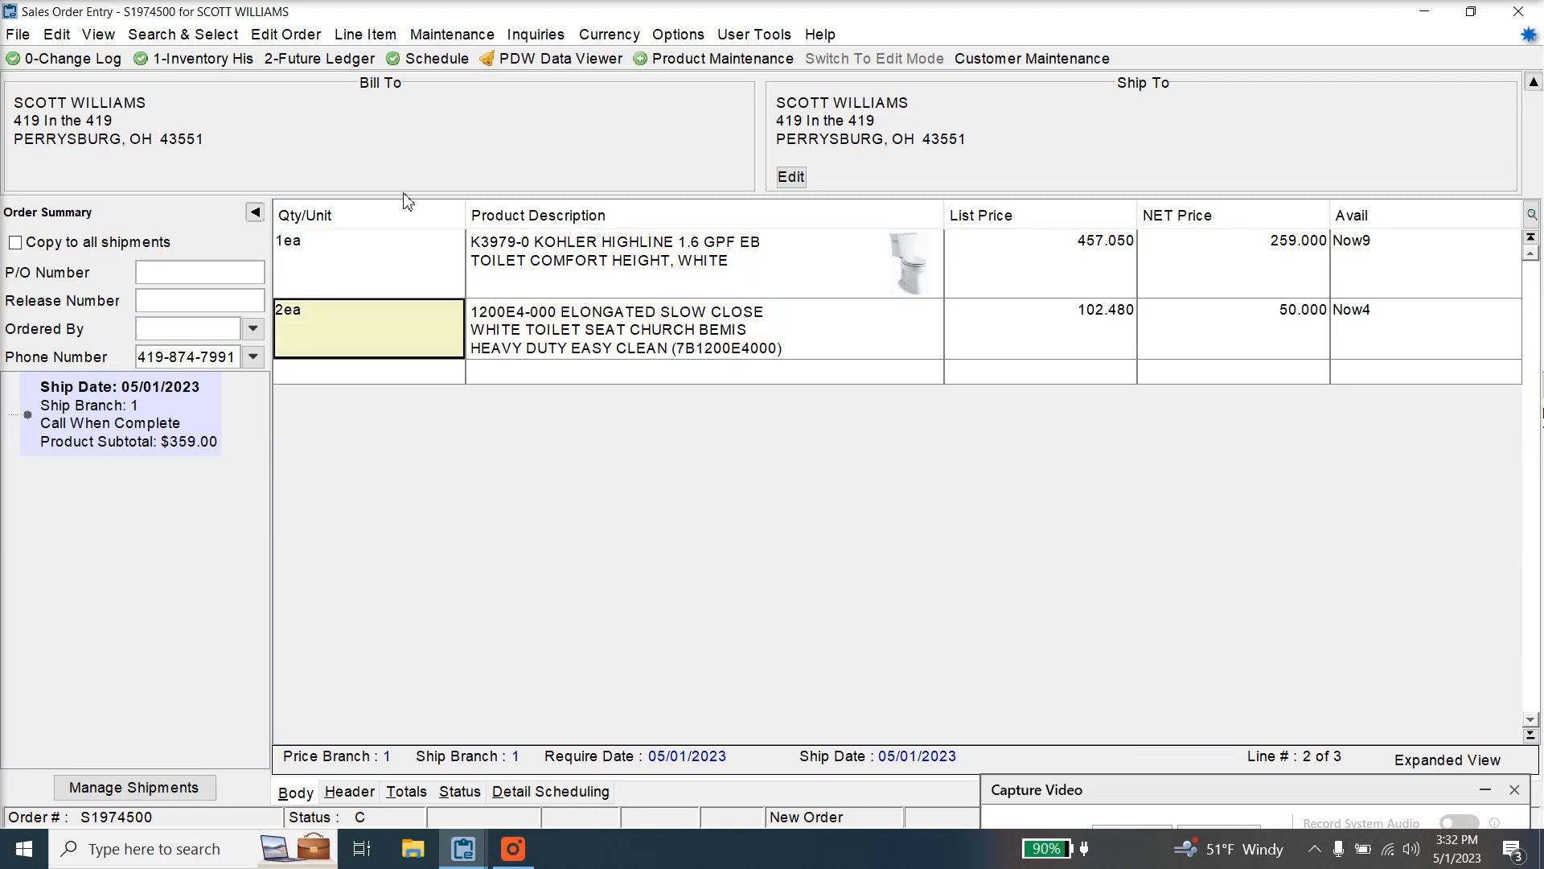
pyautogui.write('1')
pyautogui.press('Return')
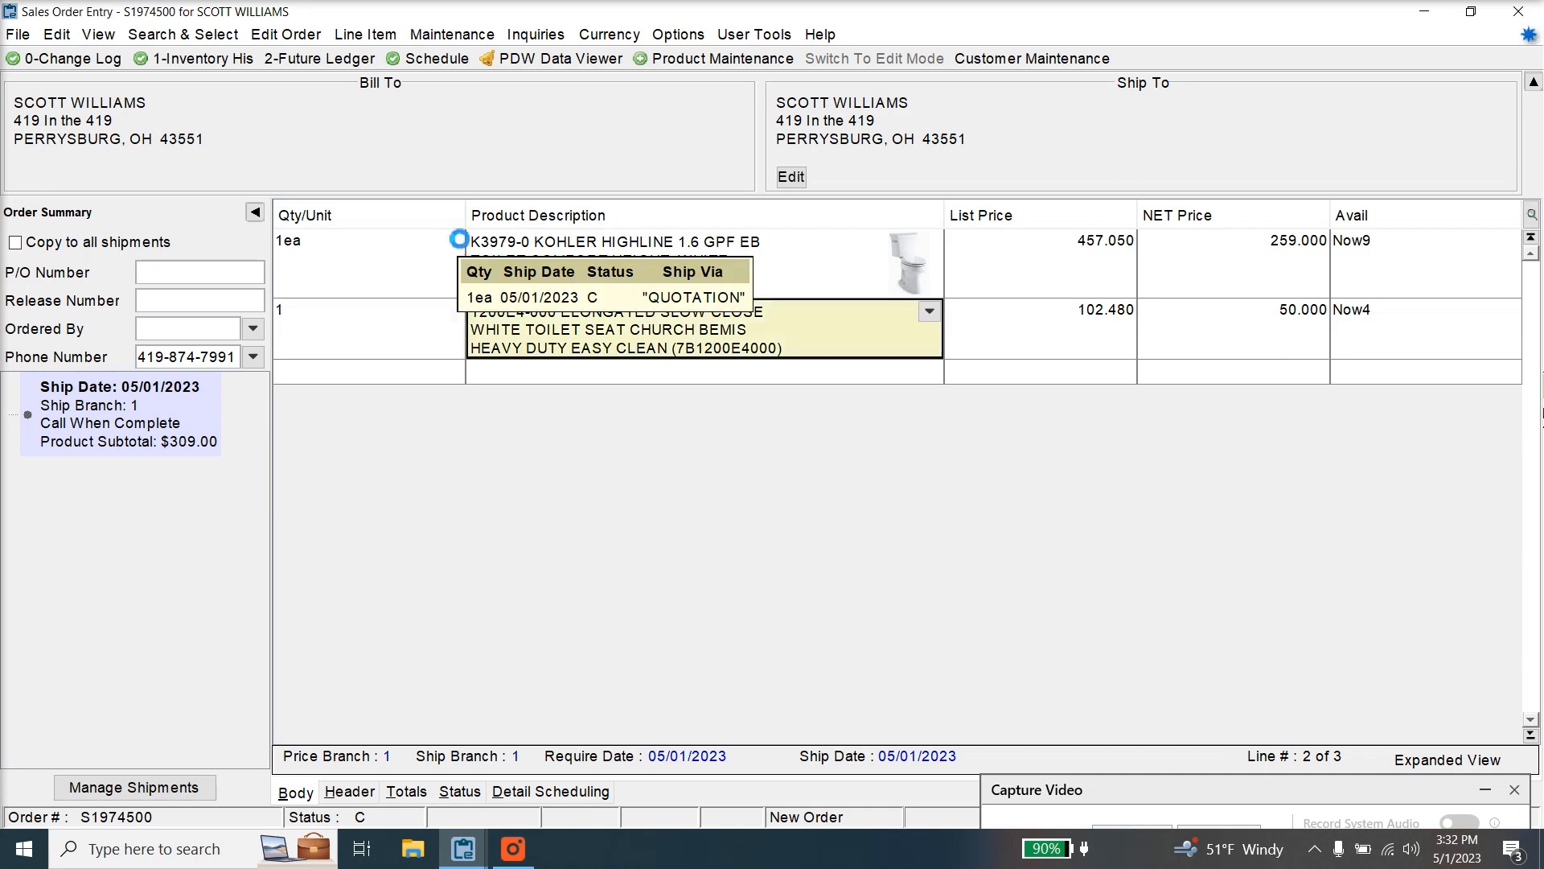
# Step: Delete the 1200E4-000 toilet seat line from the order
pyautogui.click(314, 325)
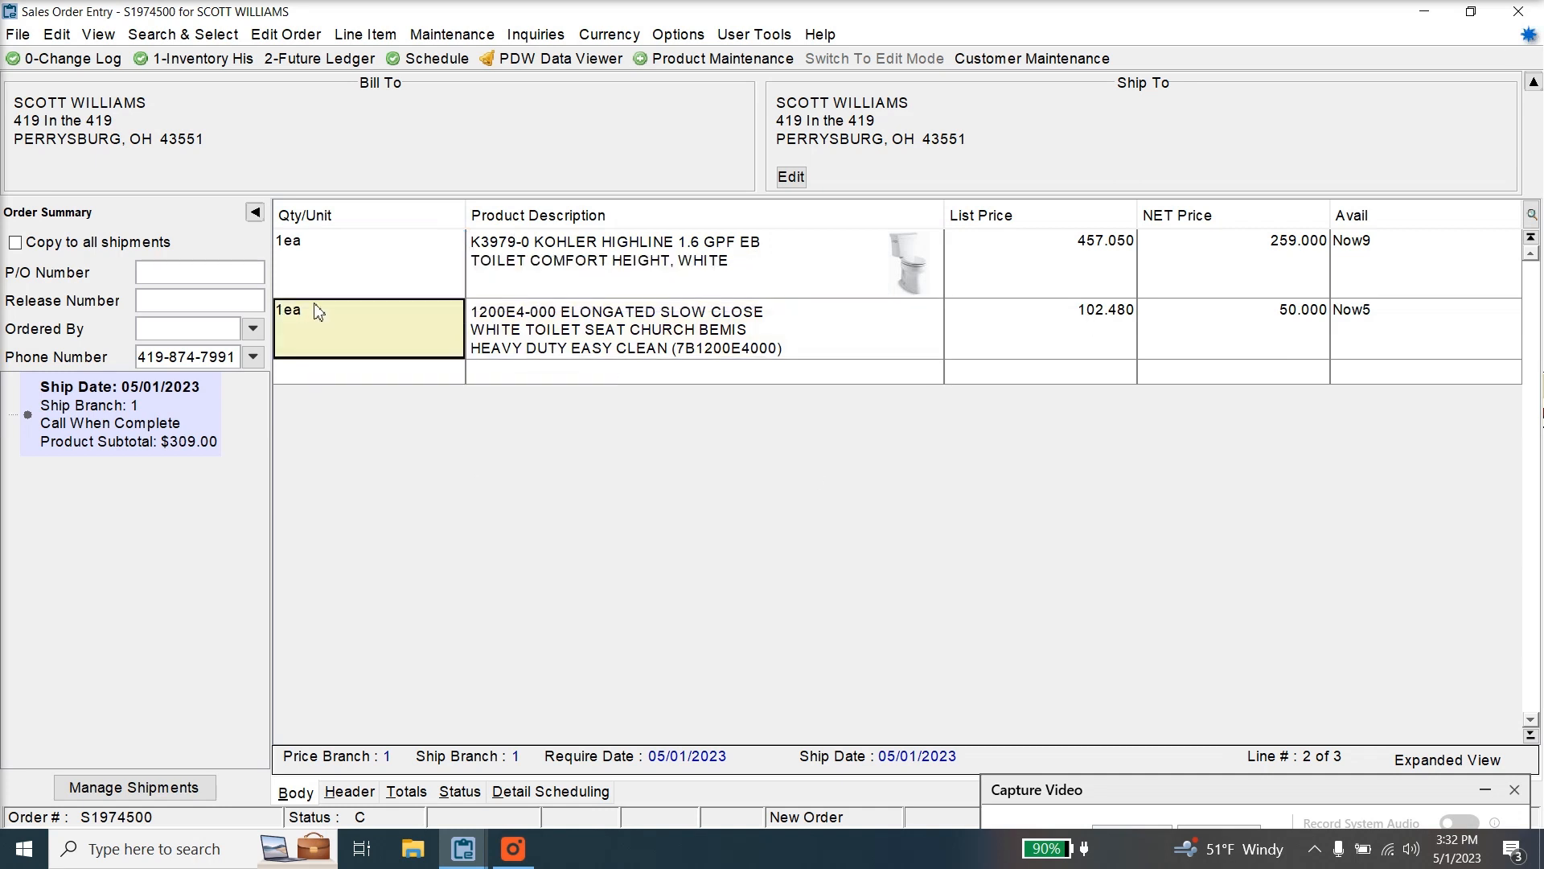
pyautogui.moveTo(319, 312)
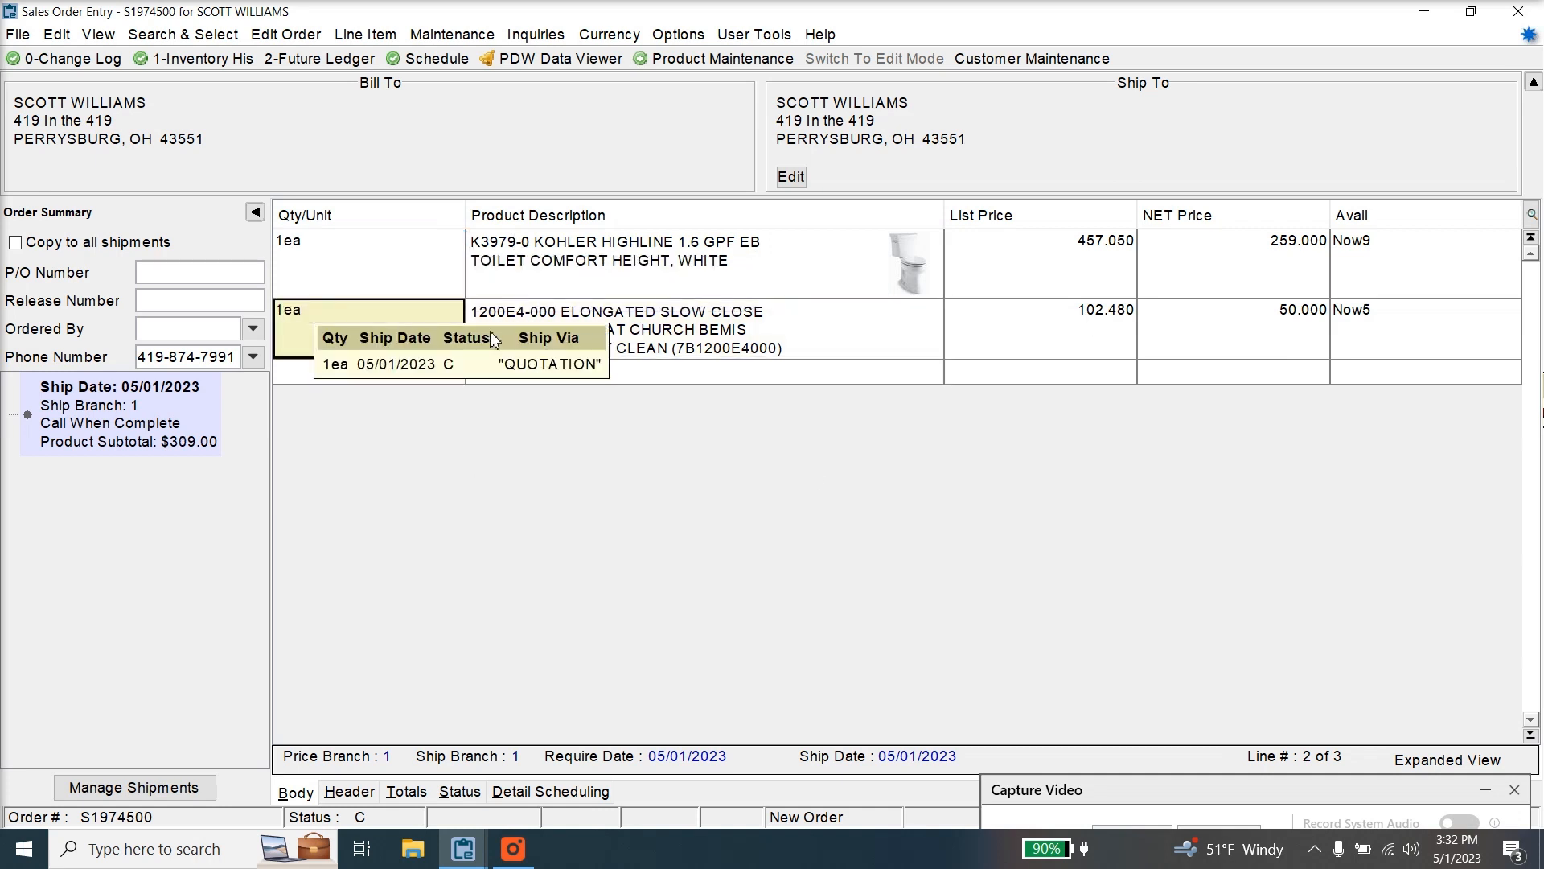
pyautogui.hotkey('alt', 'Delete')
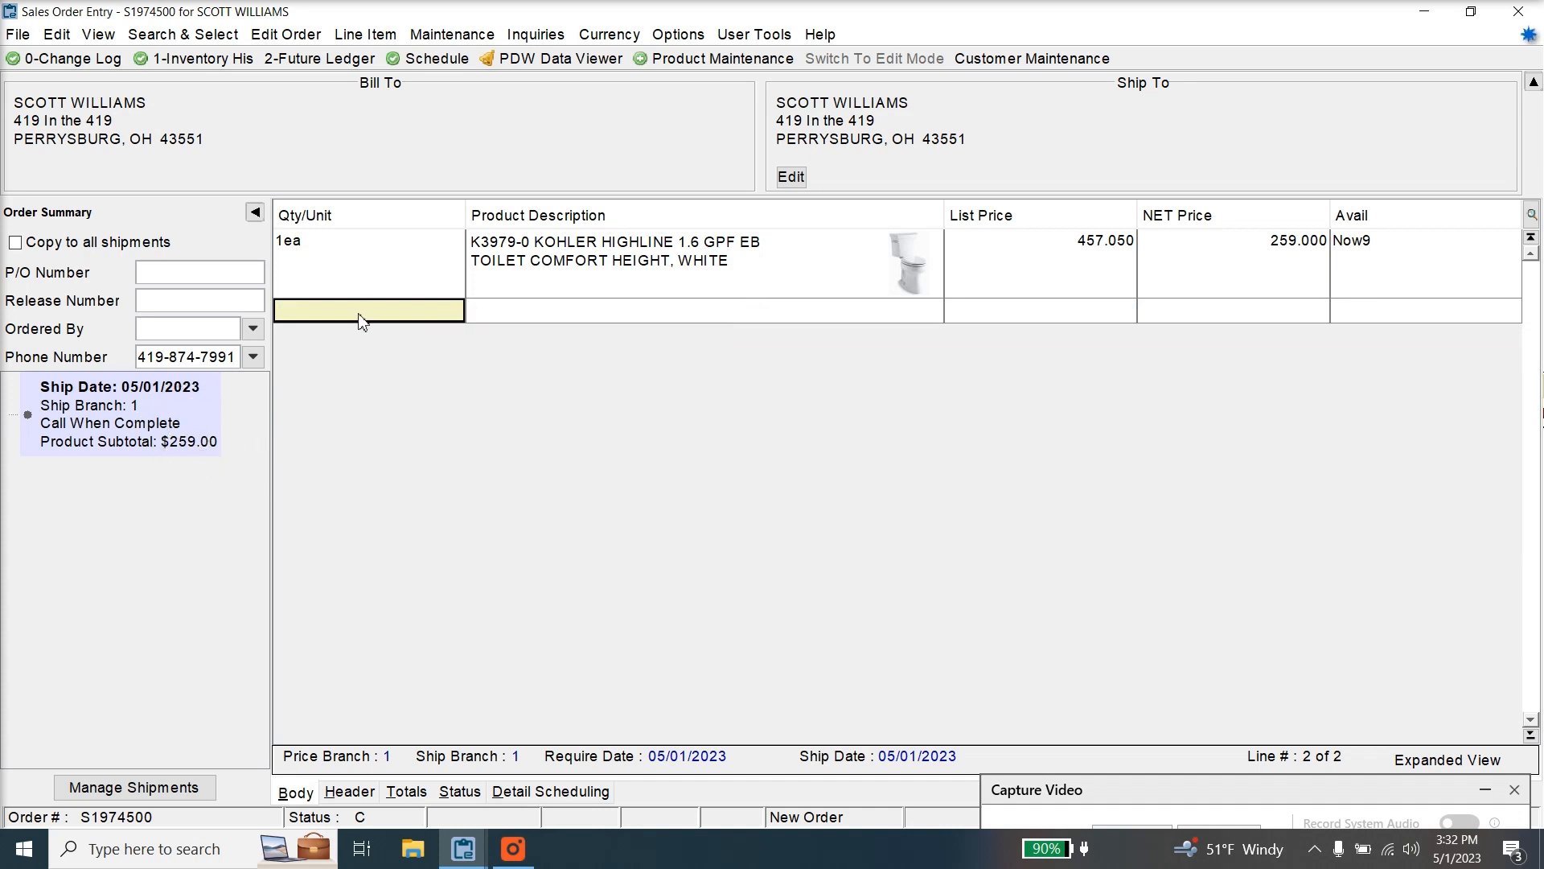
# Step: Try to apply the coupon C:30NSBW, quantity 1, to the order containing only the toilet
pyautogui.write('1')
pyautogui.press('Return')
pyautogui.write('C')
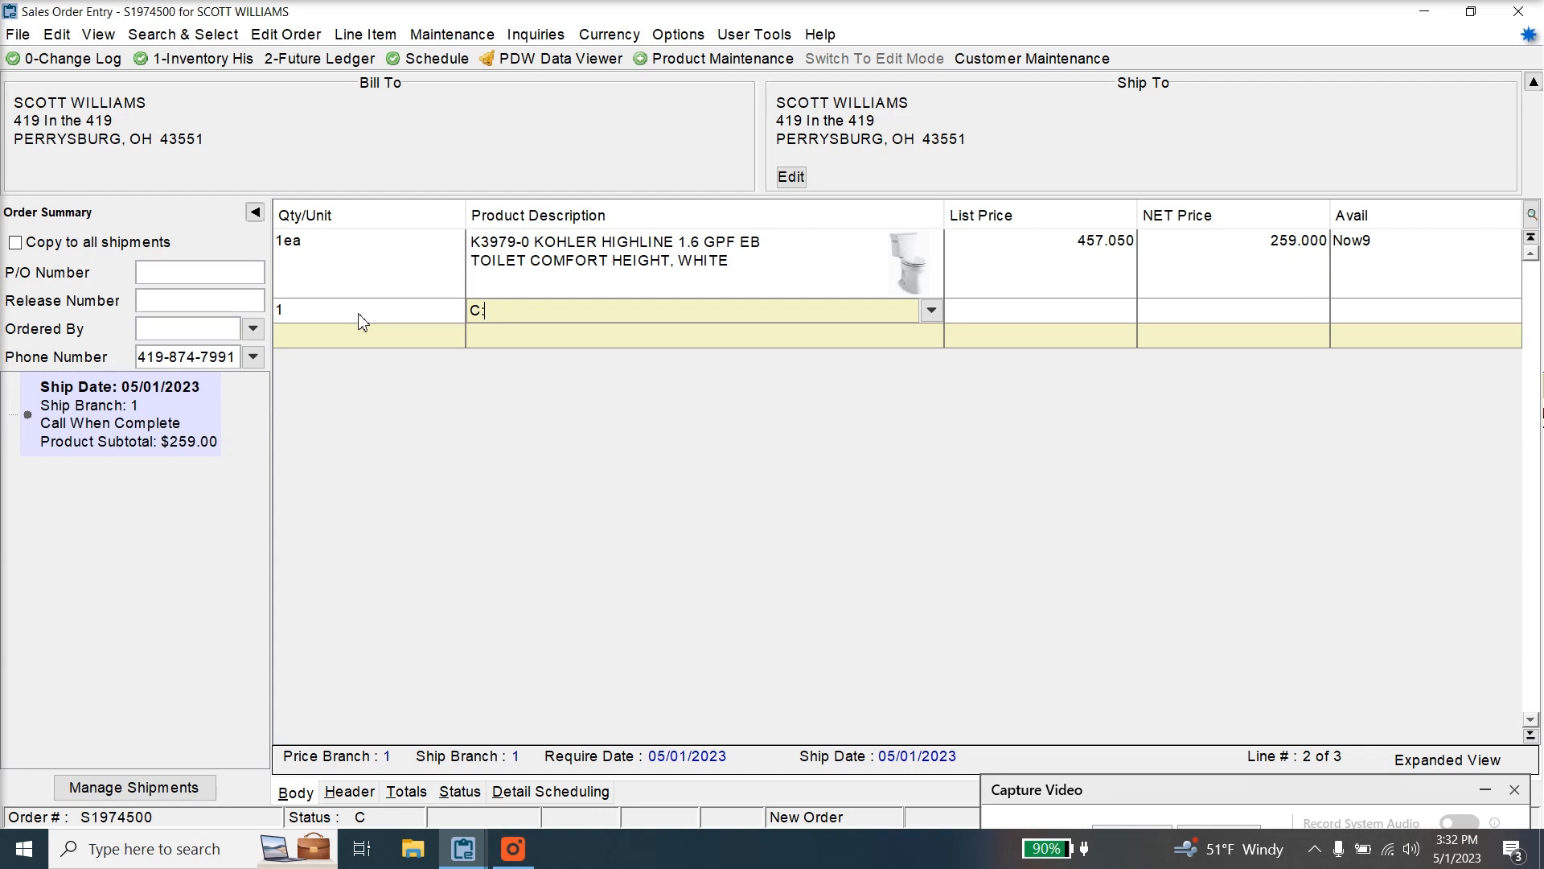
pyautogui.write(':30NSBW')
pyautogui.press('Return')
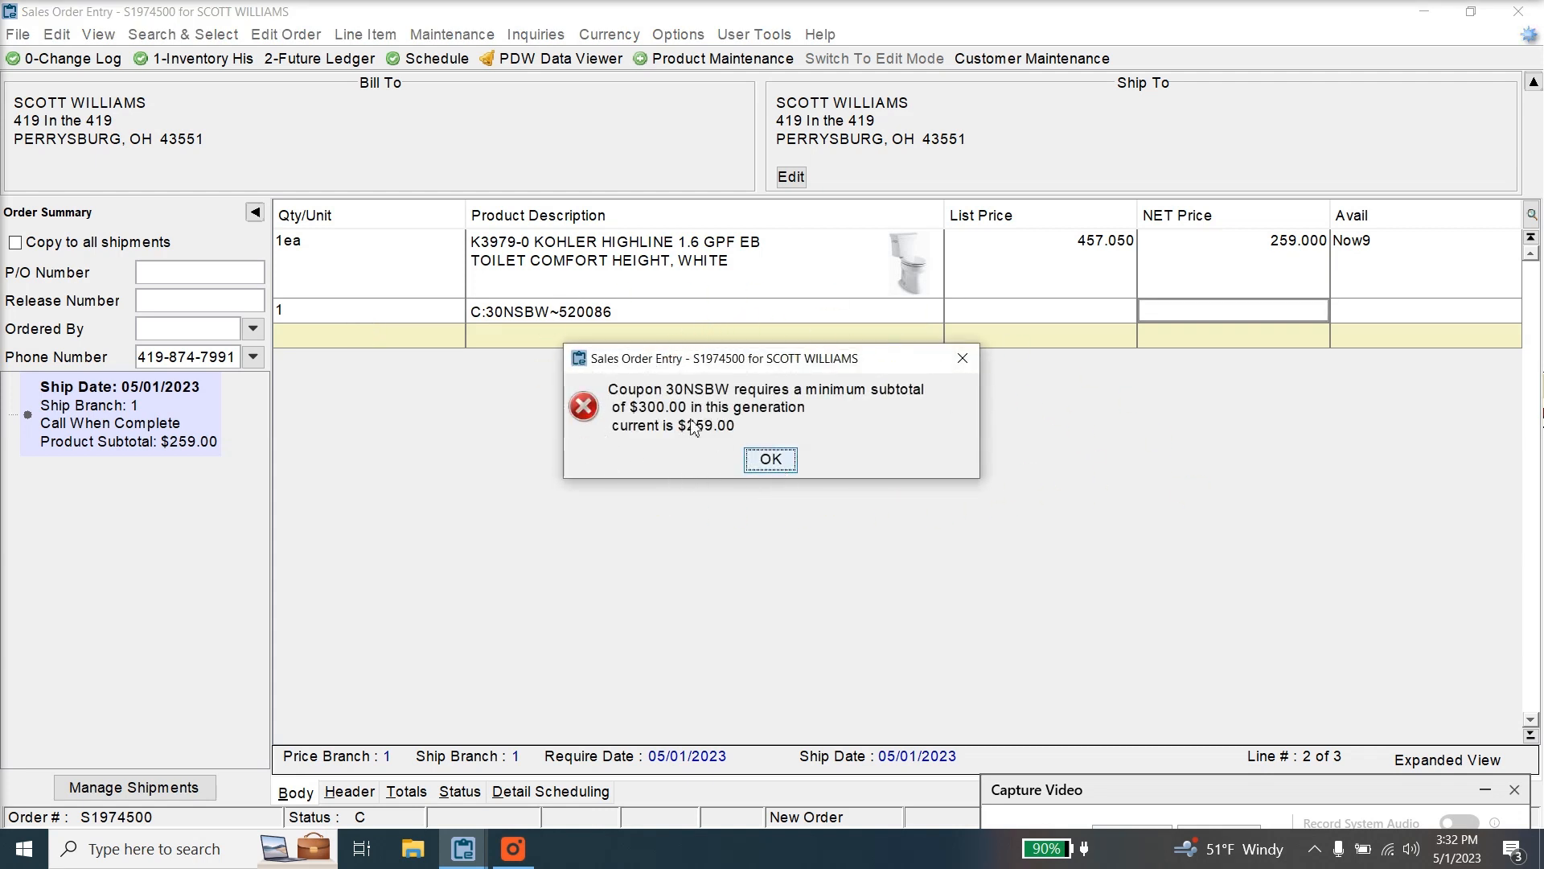
pyautogui.click(777, 460)
pyautogui.click(385, 312)
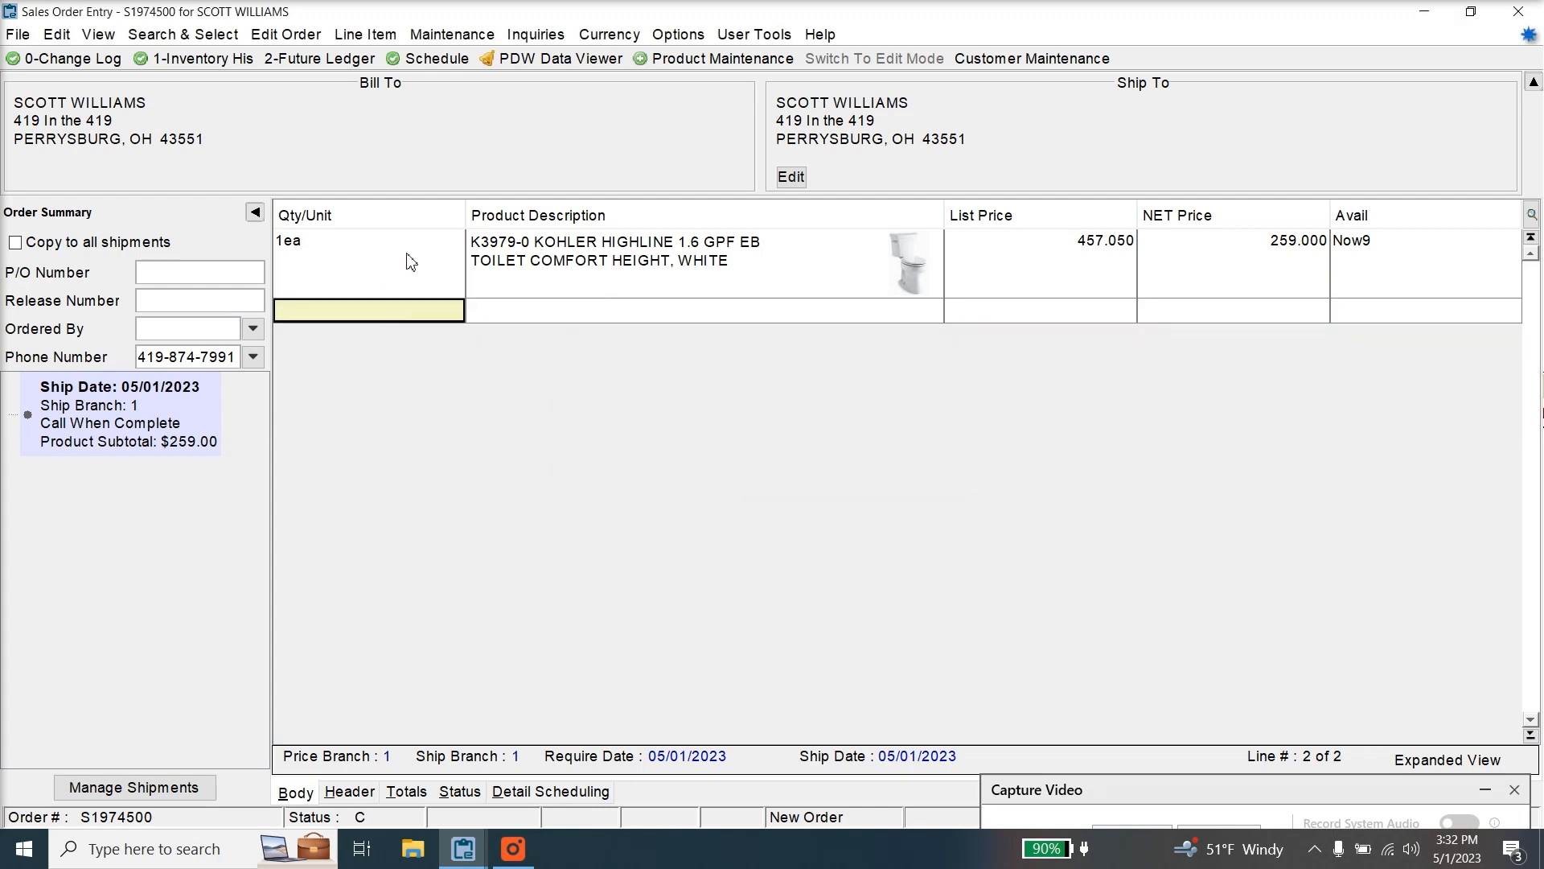
# Step: Add 1 of the 1200E4-000 elongated slow close white toilet seat back to the order
pyautogui.write('1')
pyautogui.press('Tab')
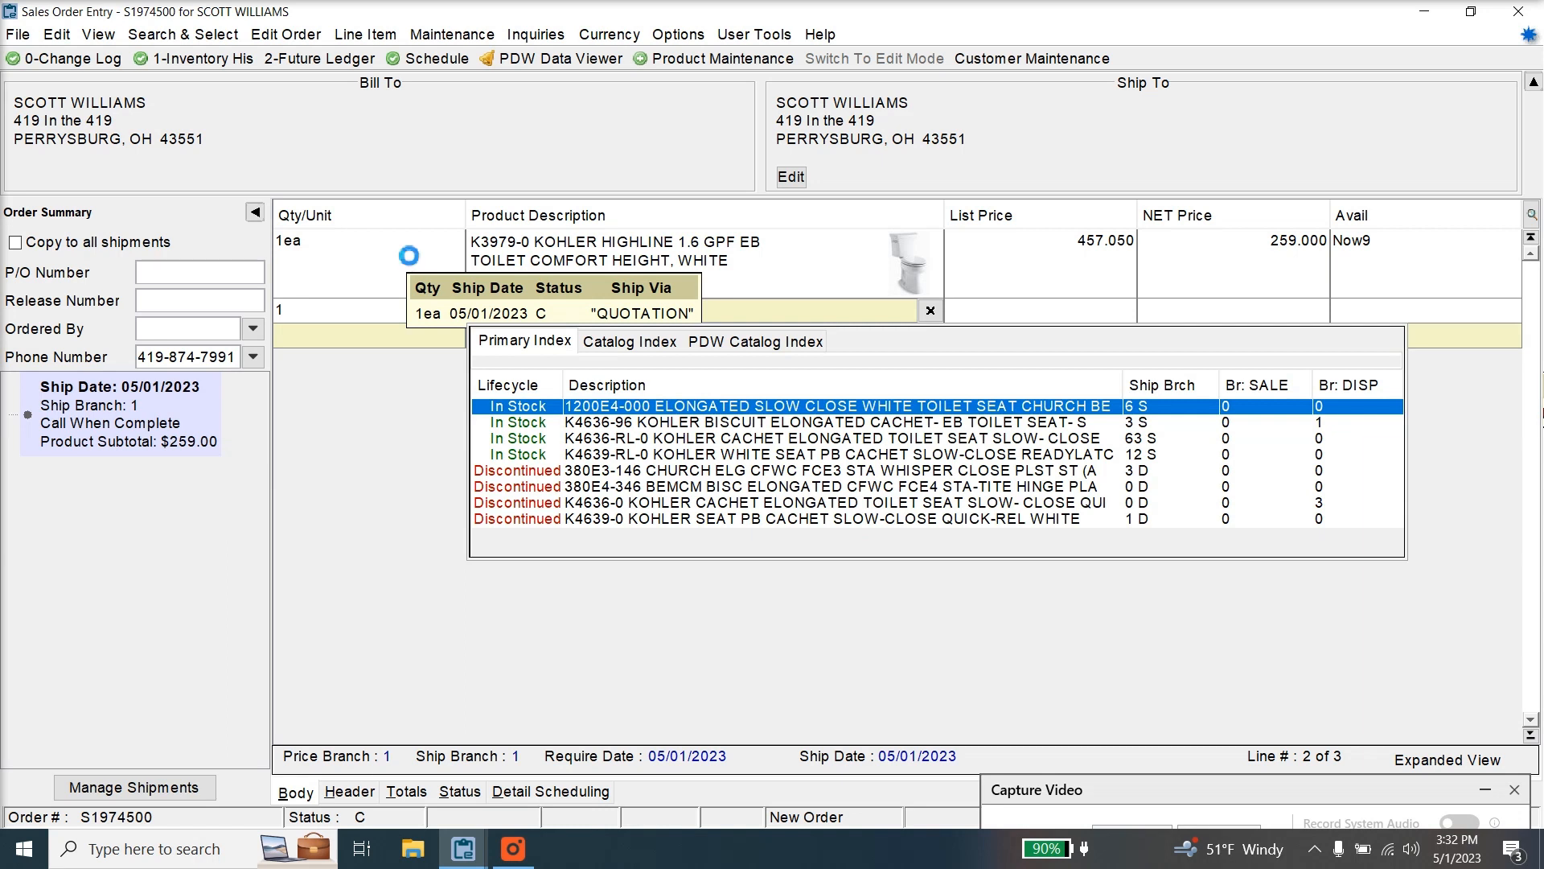
pyautogui.press('Return')
pyautogui.press('Return')
# Step: Apply the coupon C:30NSBW with quantity 1 on the line below the toilet seat
pyautogui.write('1')
pyautogui.press('Tab')
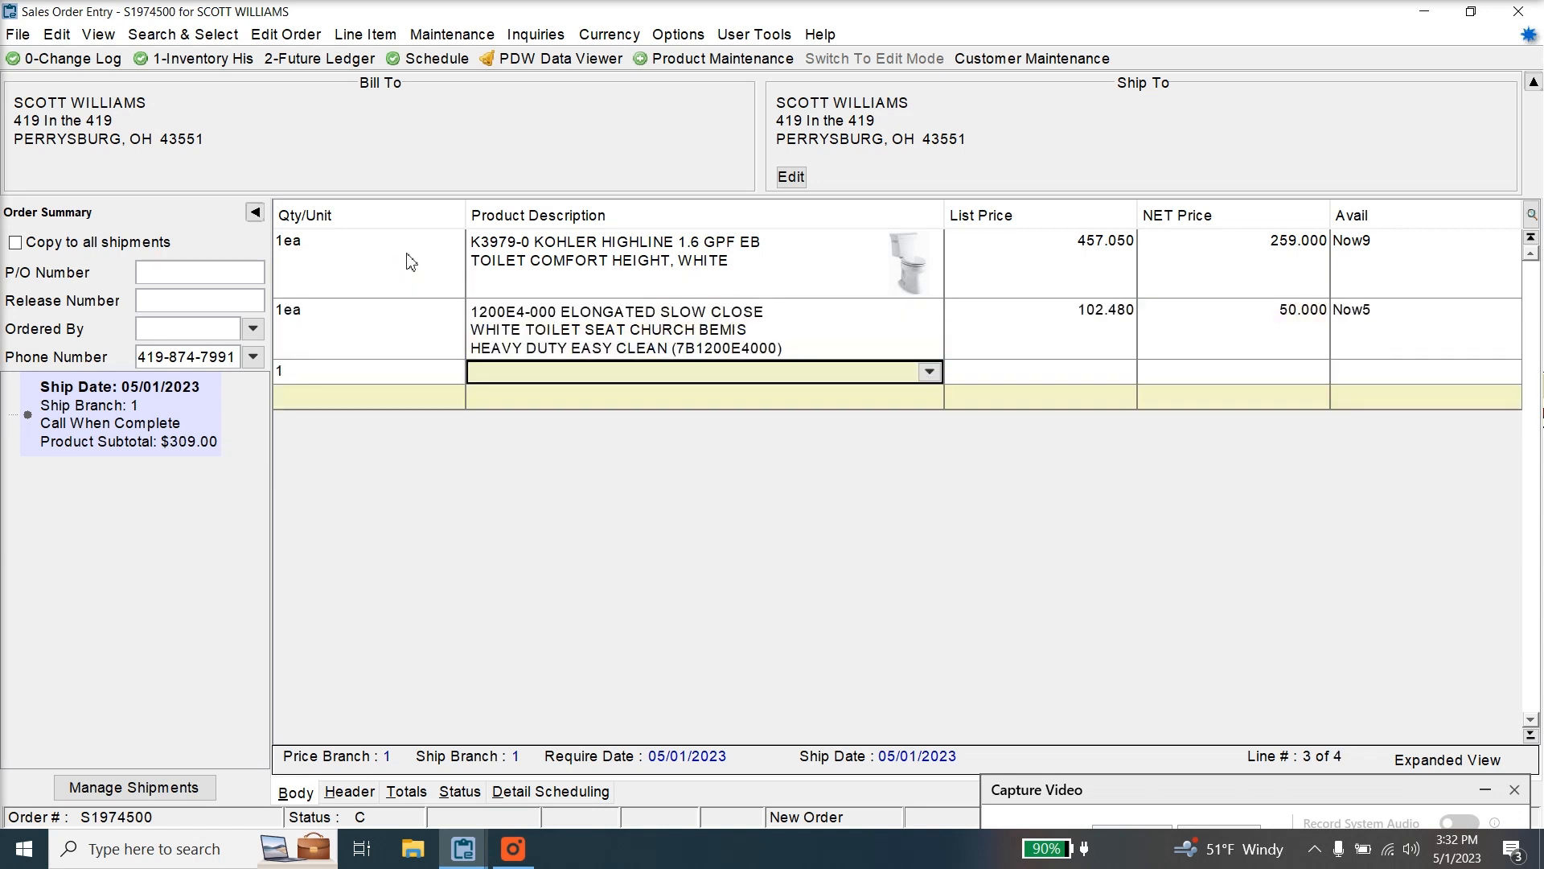
pyautogui.write('Coupon: 30NSB')
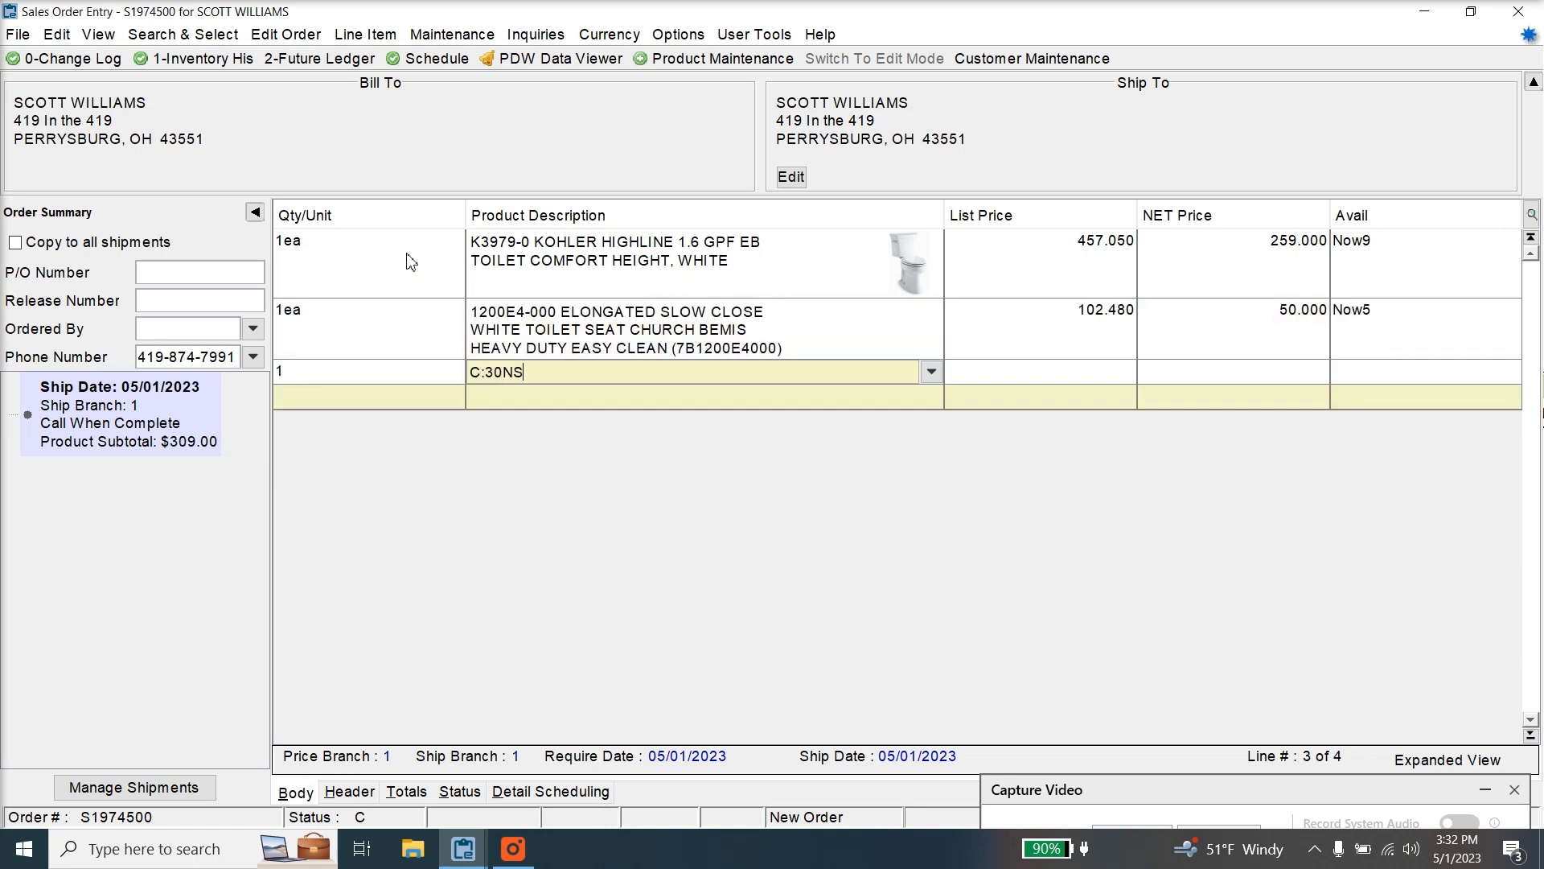
pyautogui.write('W')
pyautogui.press('Return')
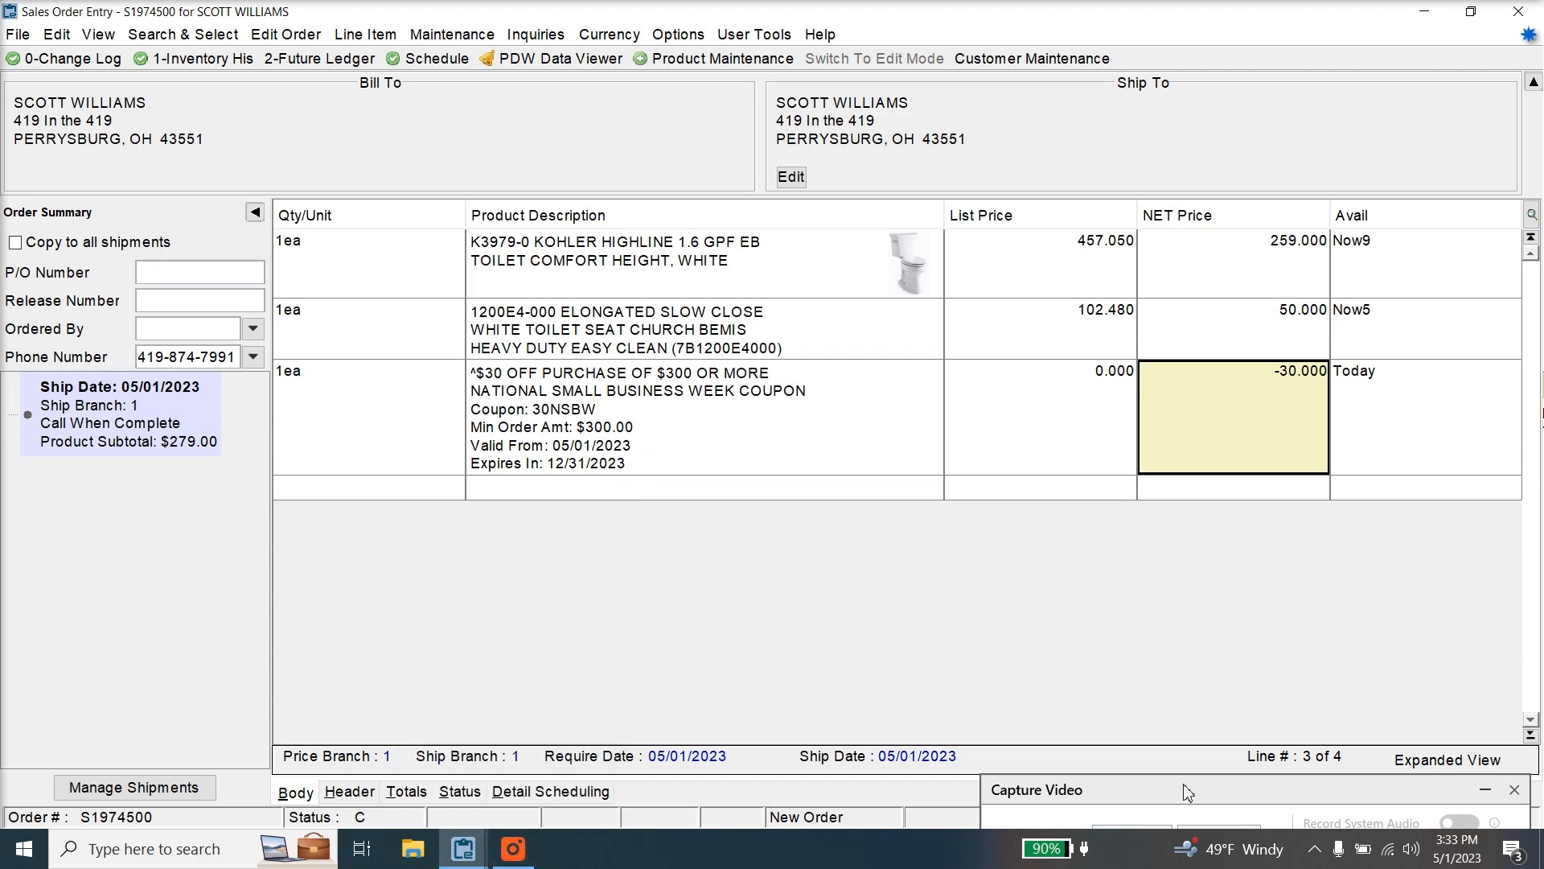
pyautogui.moveTo(1190, 799); pyautogui.dragTo(1055, 645)
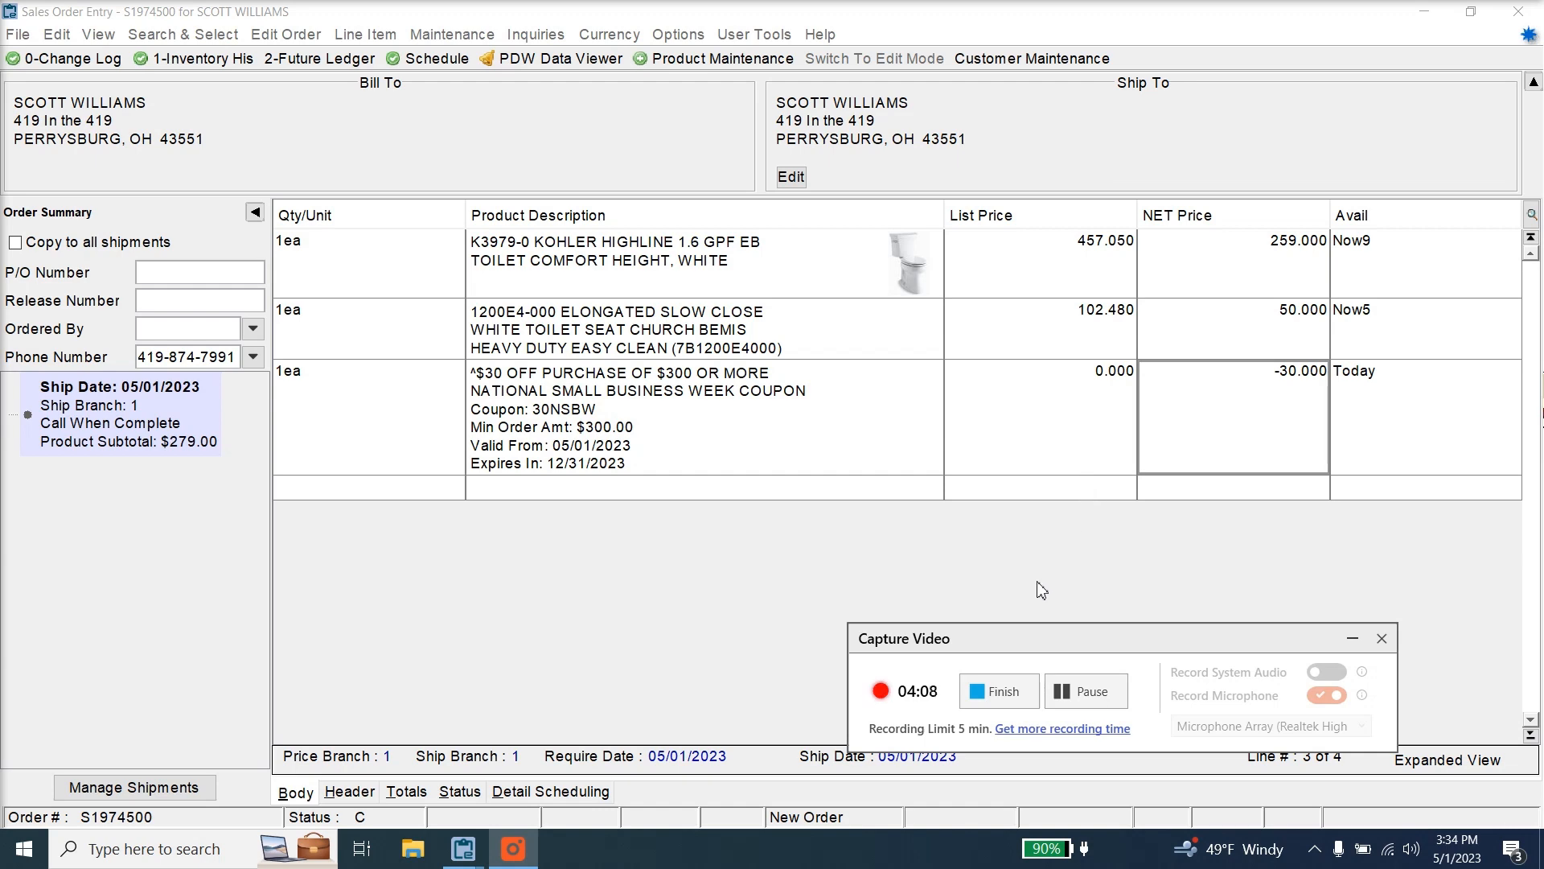
pyautogui.click(994, 692)
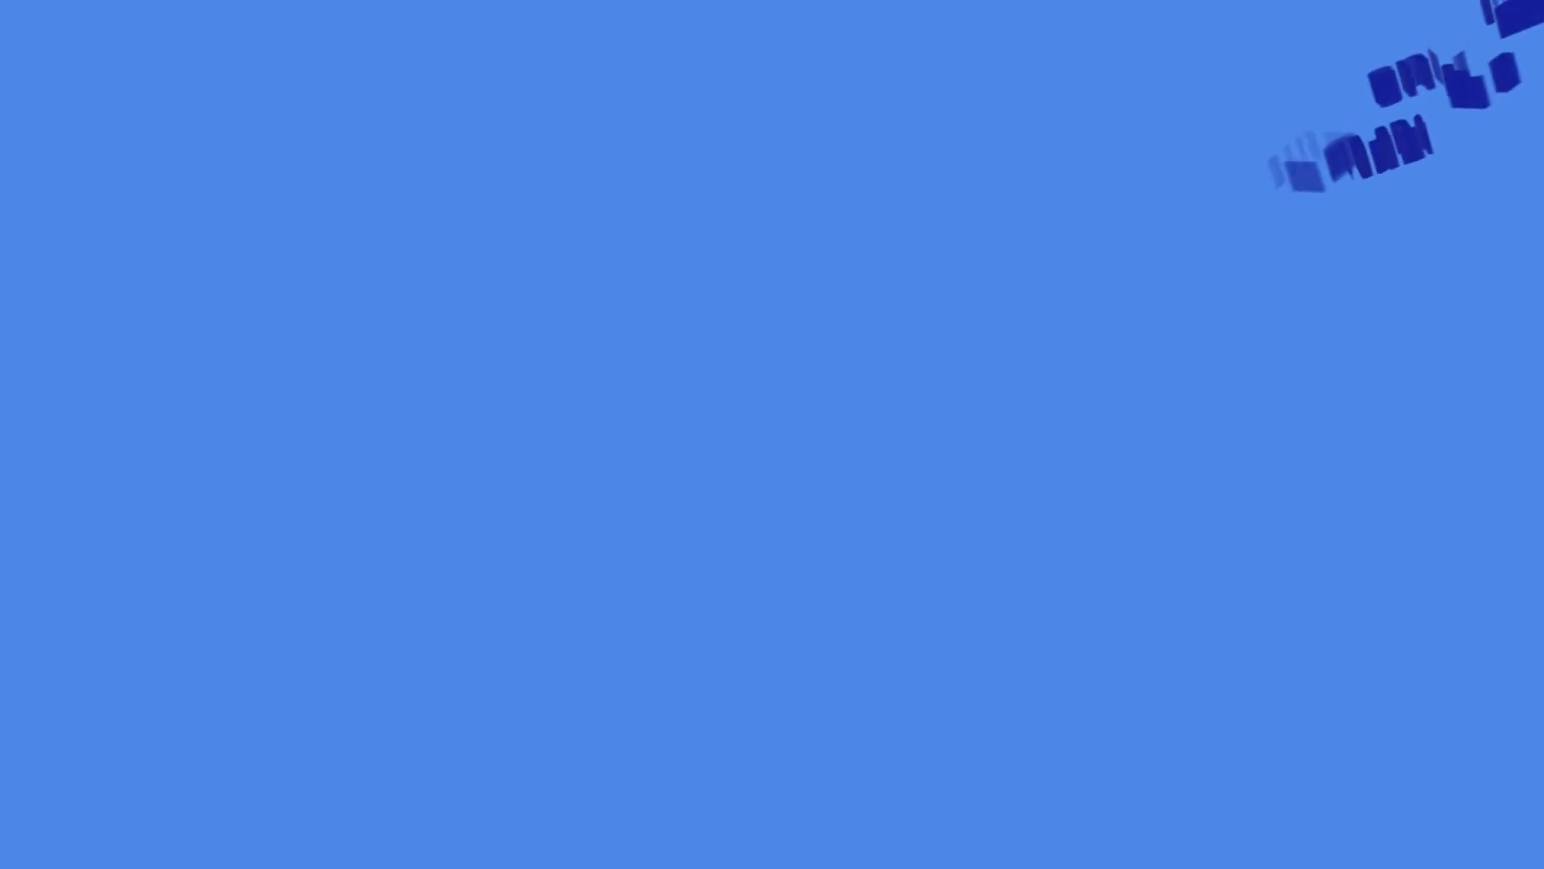